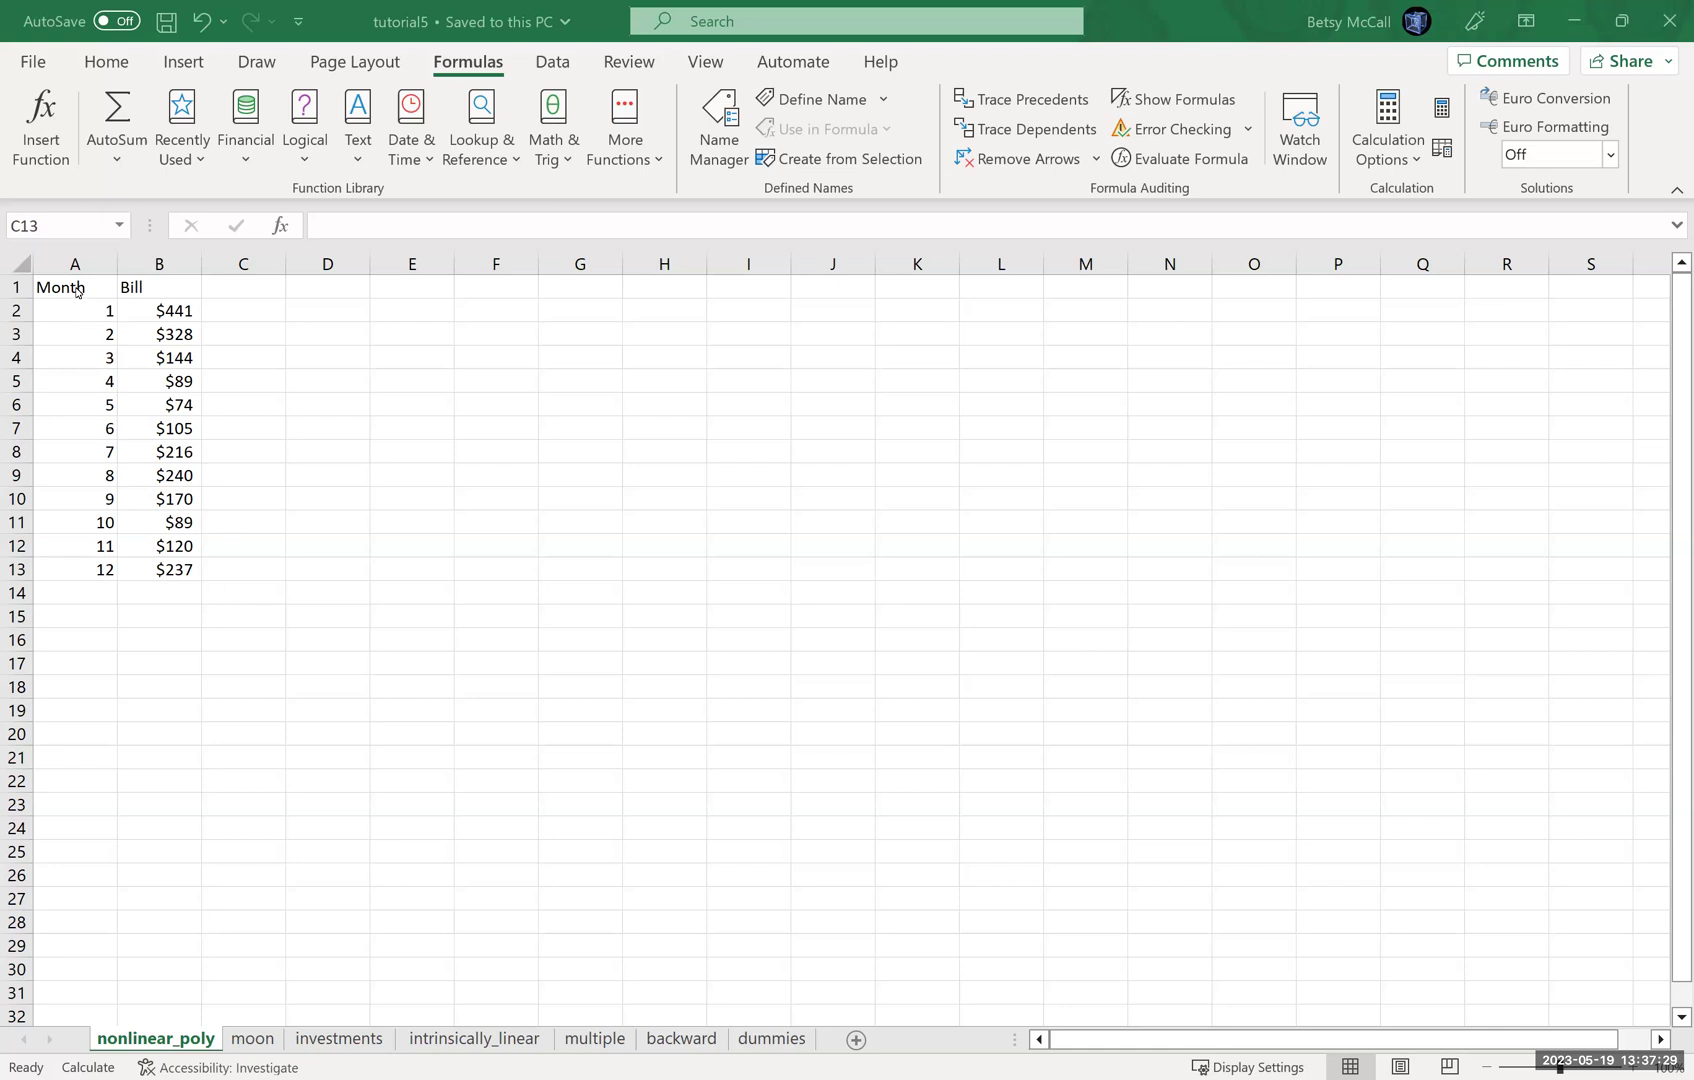
Step: Create the 'Bill' X Y scatter chart from A1:B13 and position it beside the data
{"action": "left_click_drag", "start_coordinate": [77, 290], "coordinate": [161, 565]}
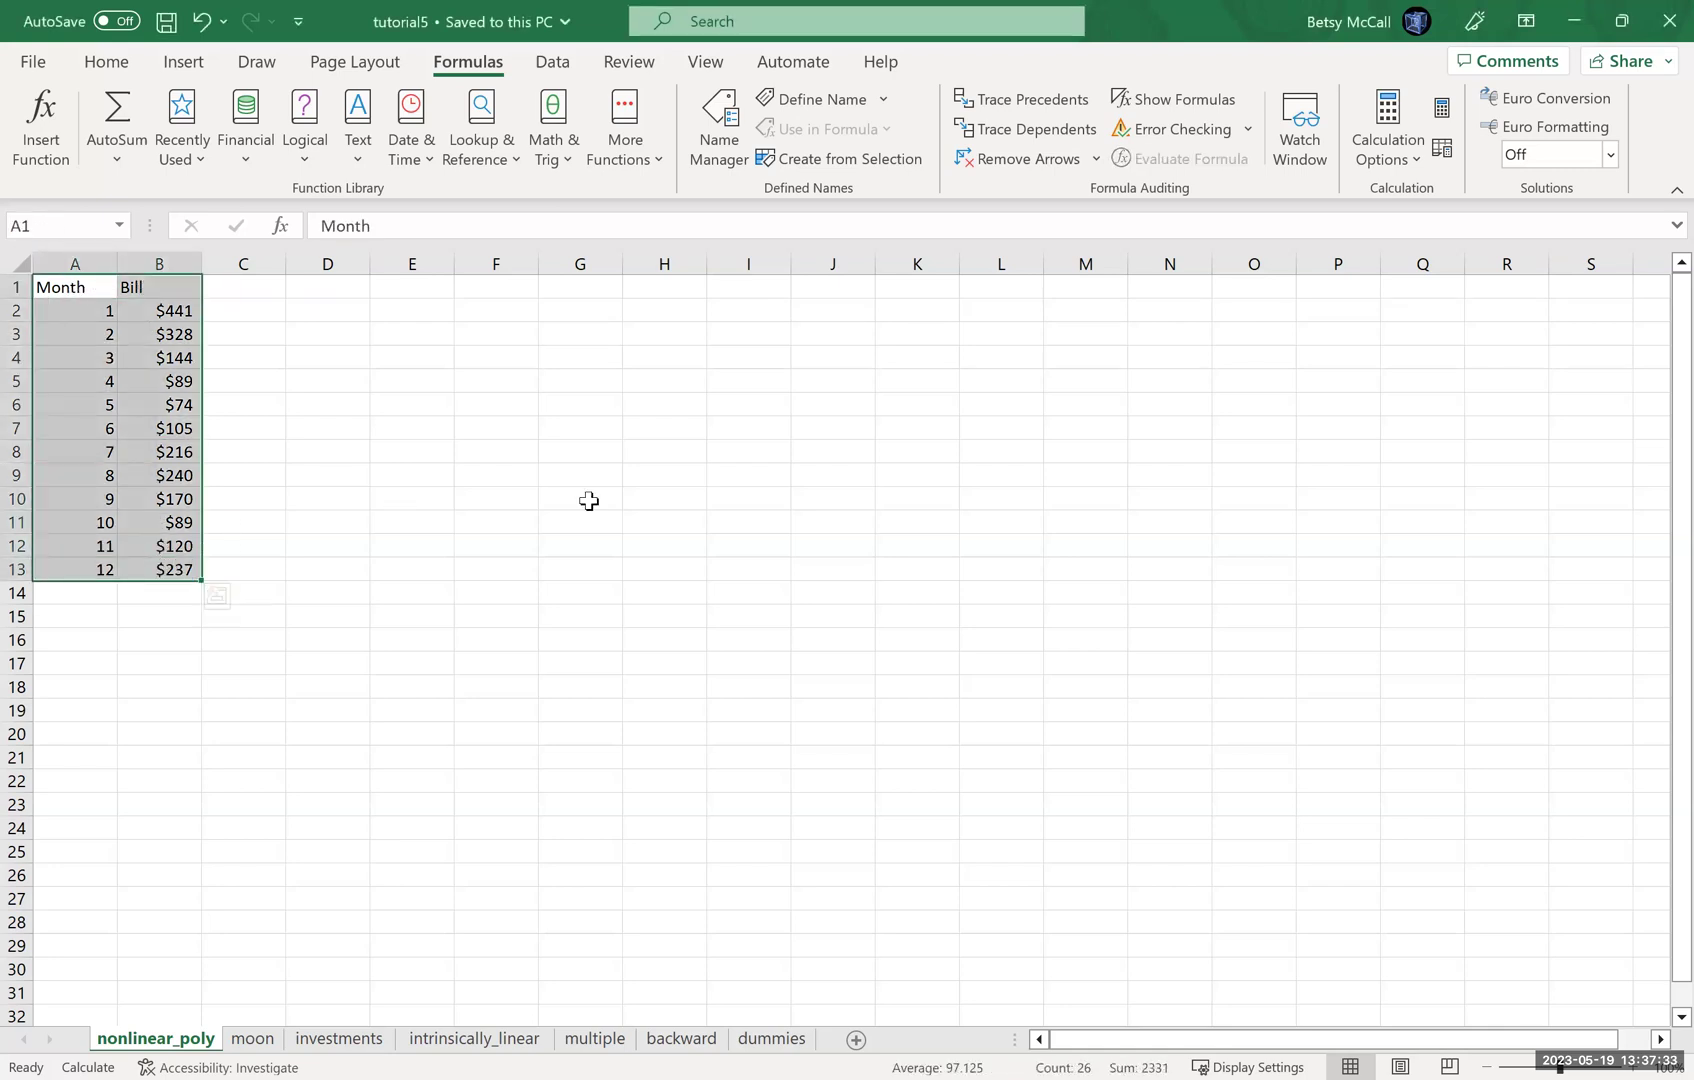
{"action": "left_click", "coordinate": [188, 65]}
{"action": "left_click", "coordinate": [569, 111]}
{"action": "left_click", "coordinate": [628, 220]}
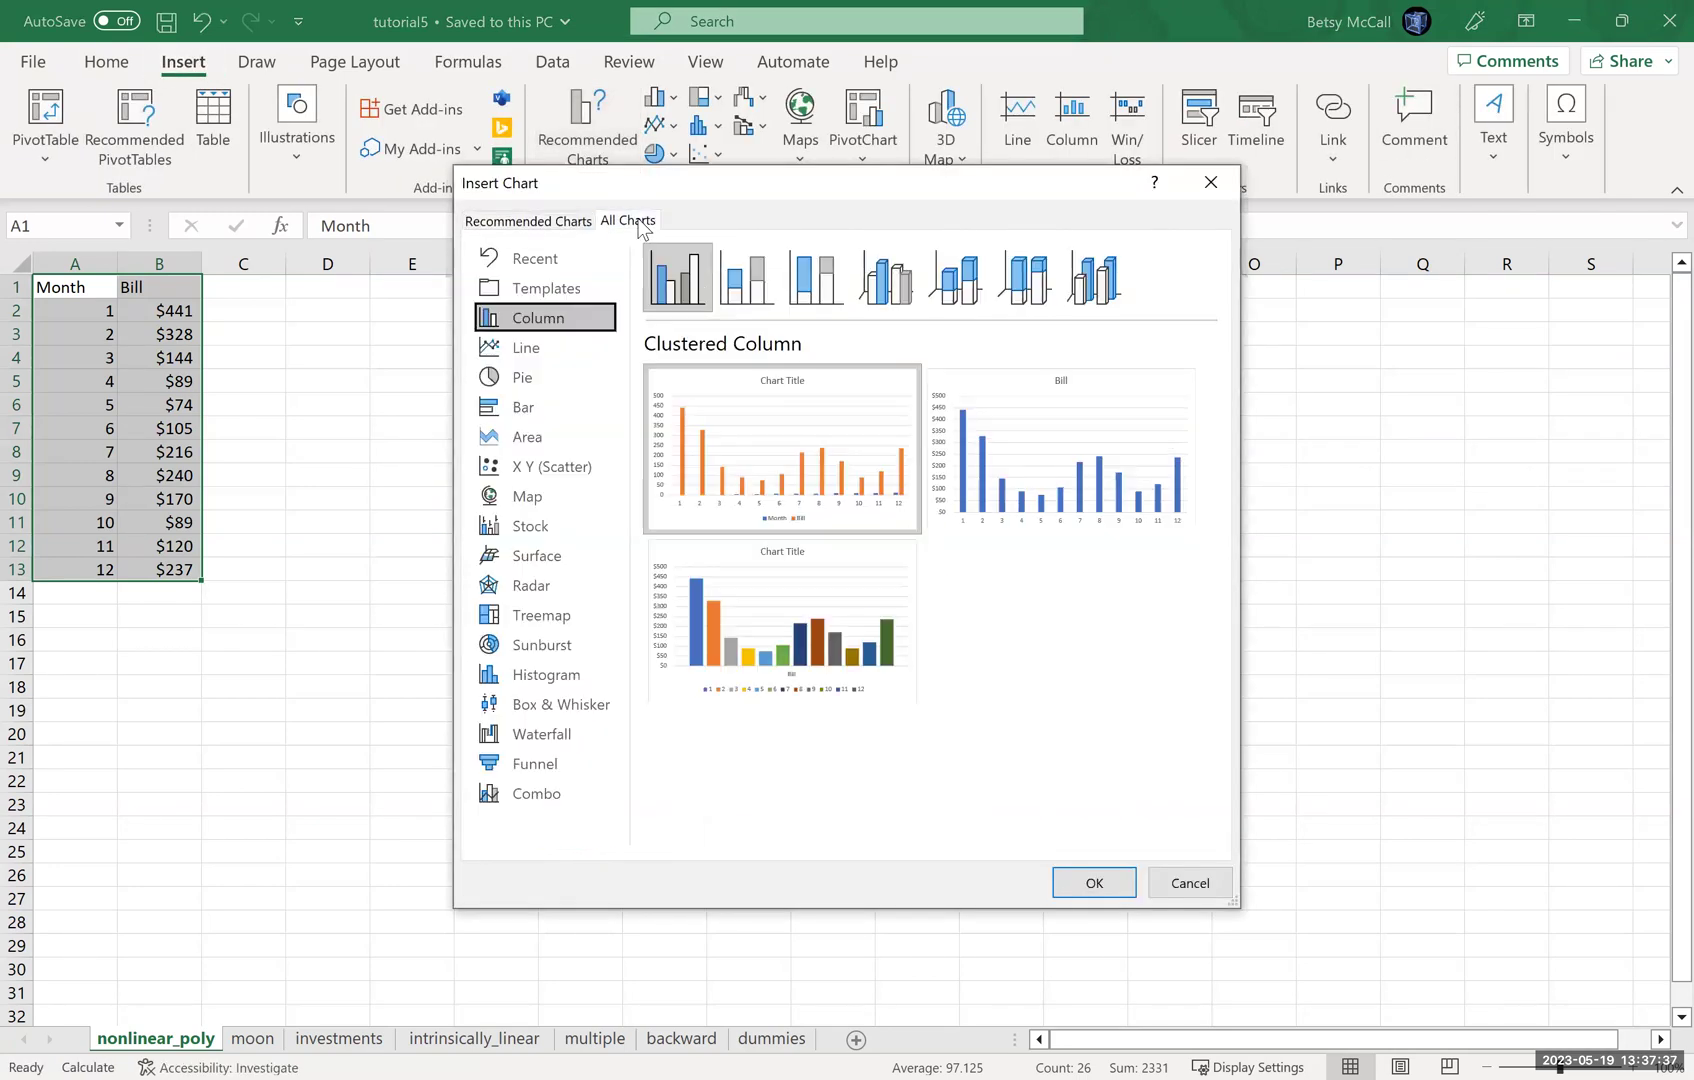
{"action": "left_click", "coordinate": [562, 467]}
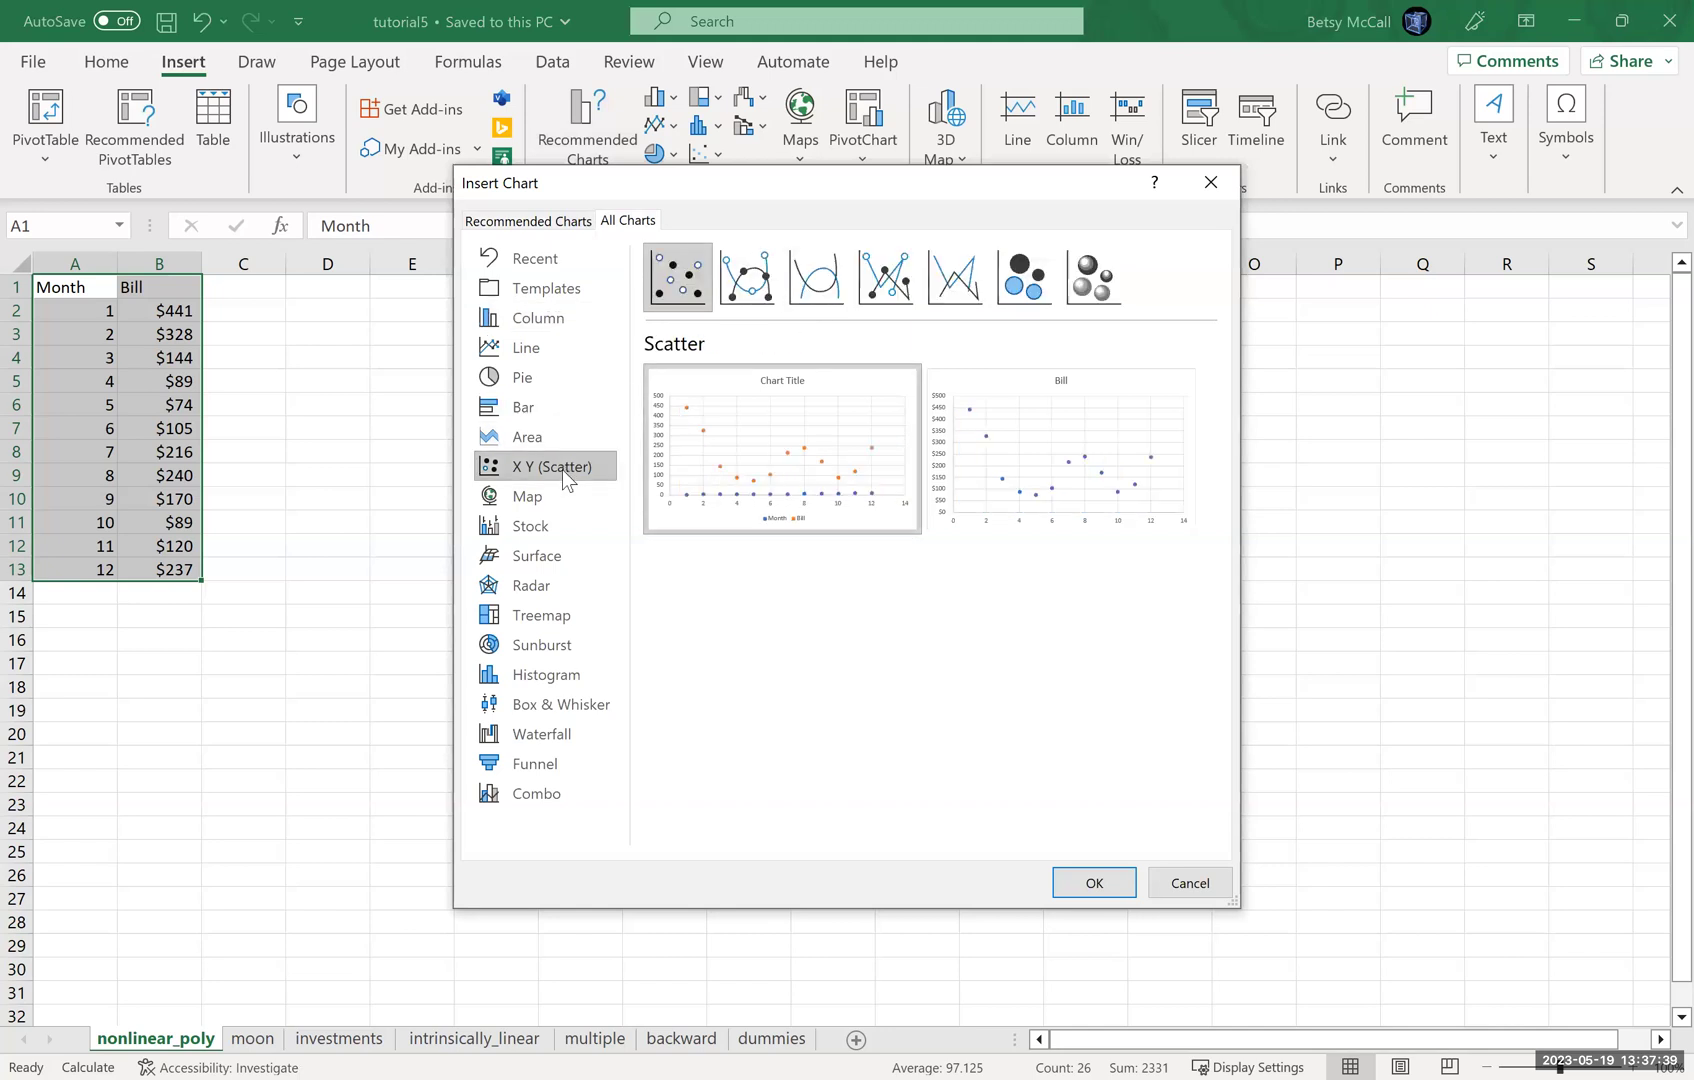
{"action": "left_click", "coordinate": [1100, 478]}
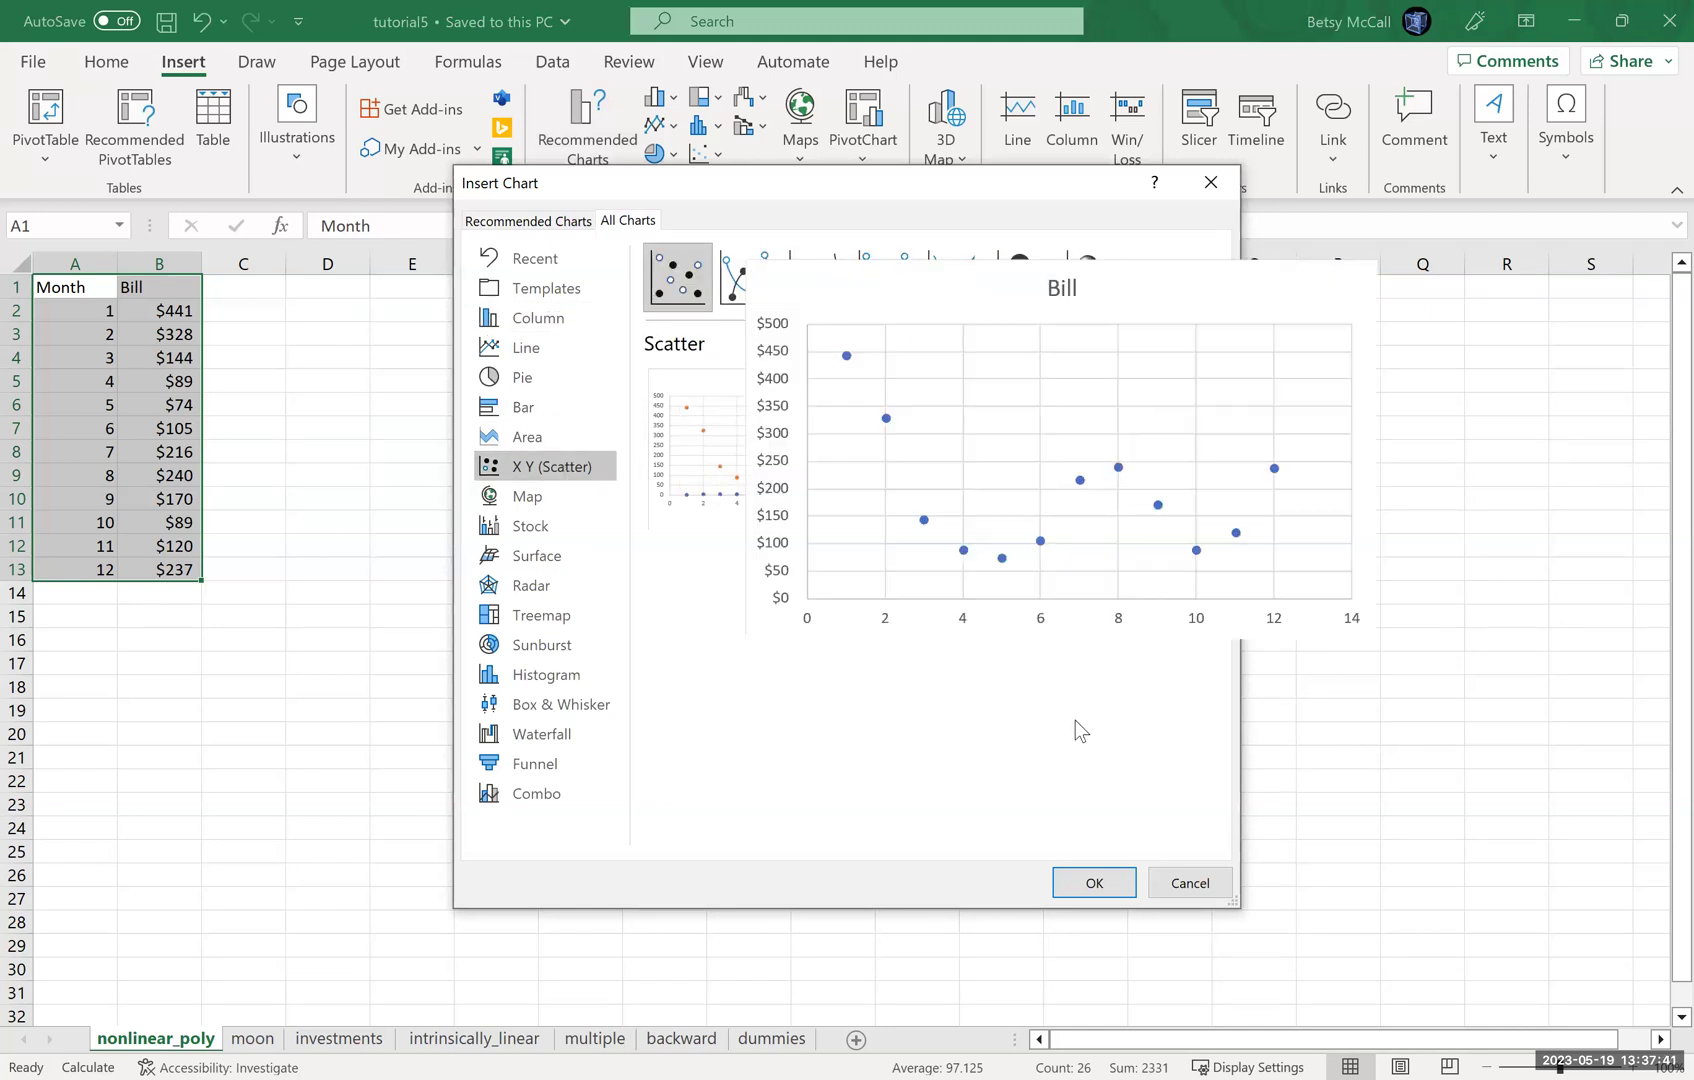
{"action": "left_click", "coordinate": [1092, 886]}
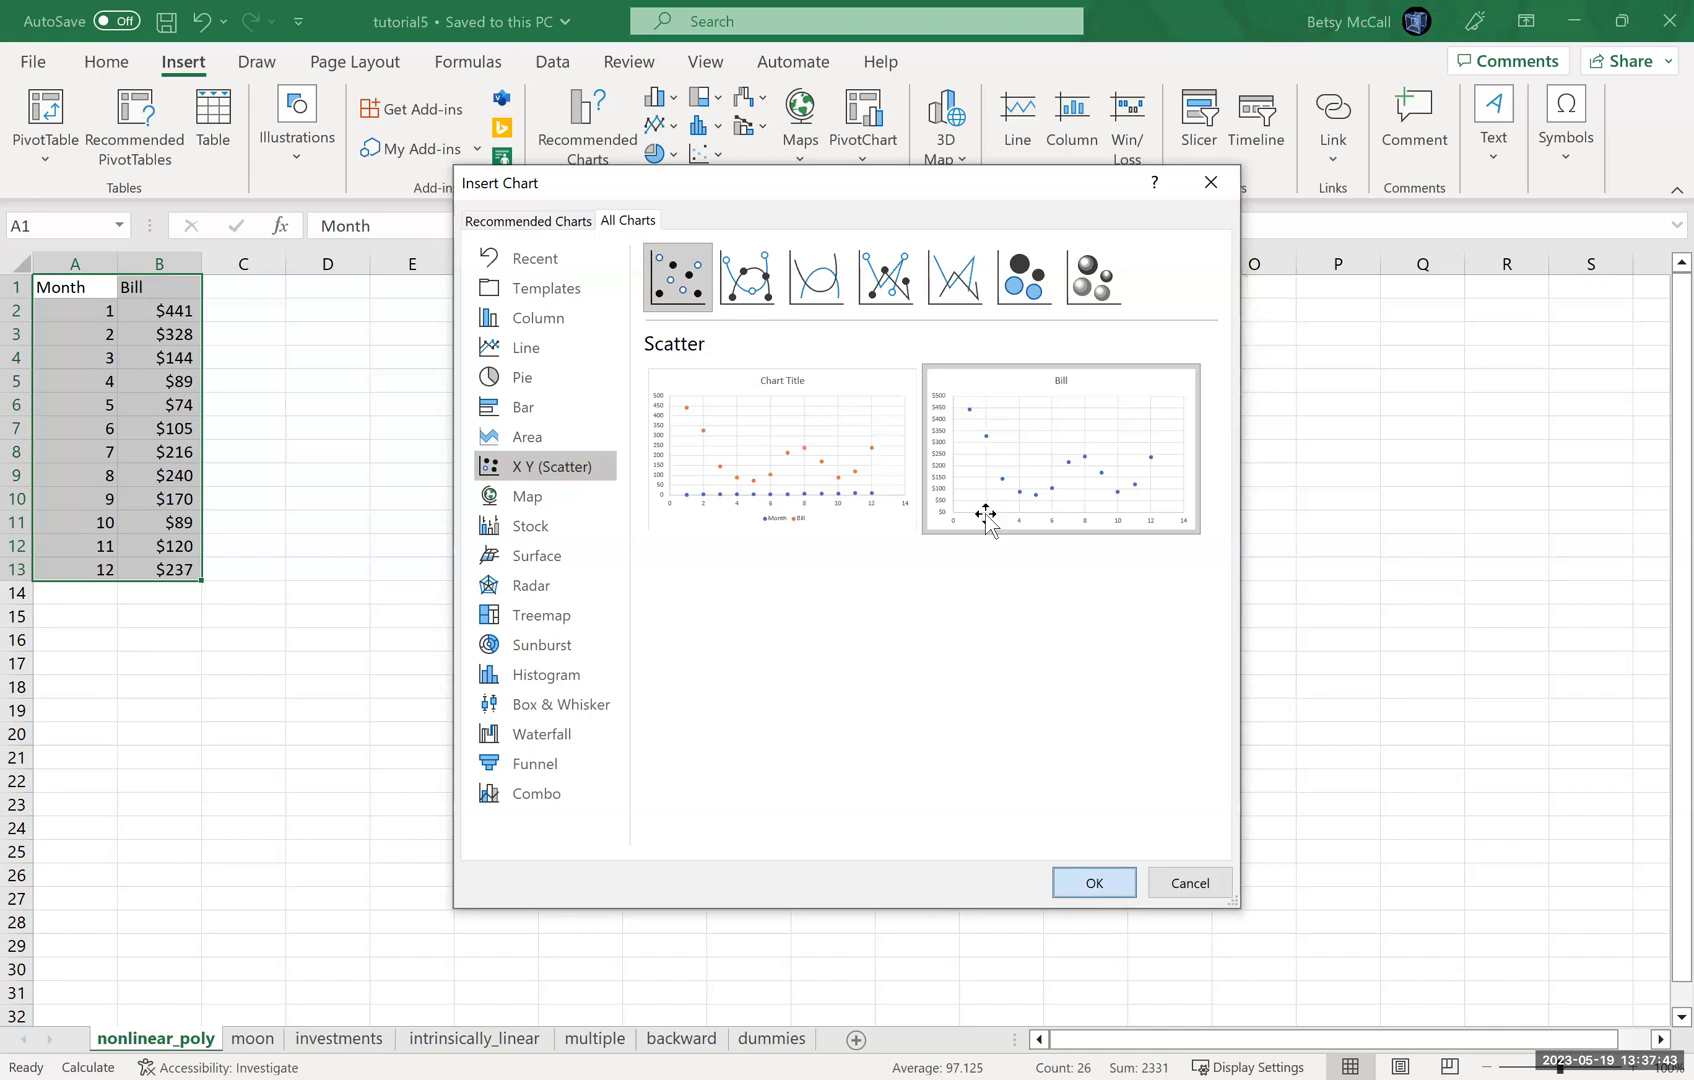
{"action": "left_click_drag", "start_coordinate": [985, 515], "coordinate": [783, 357]}
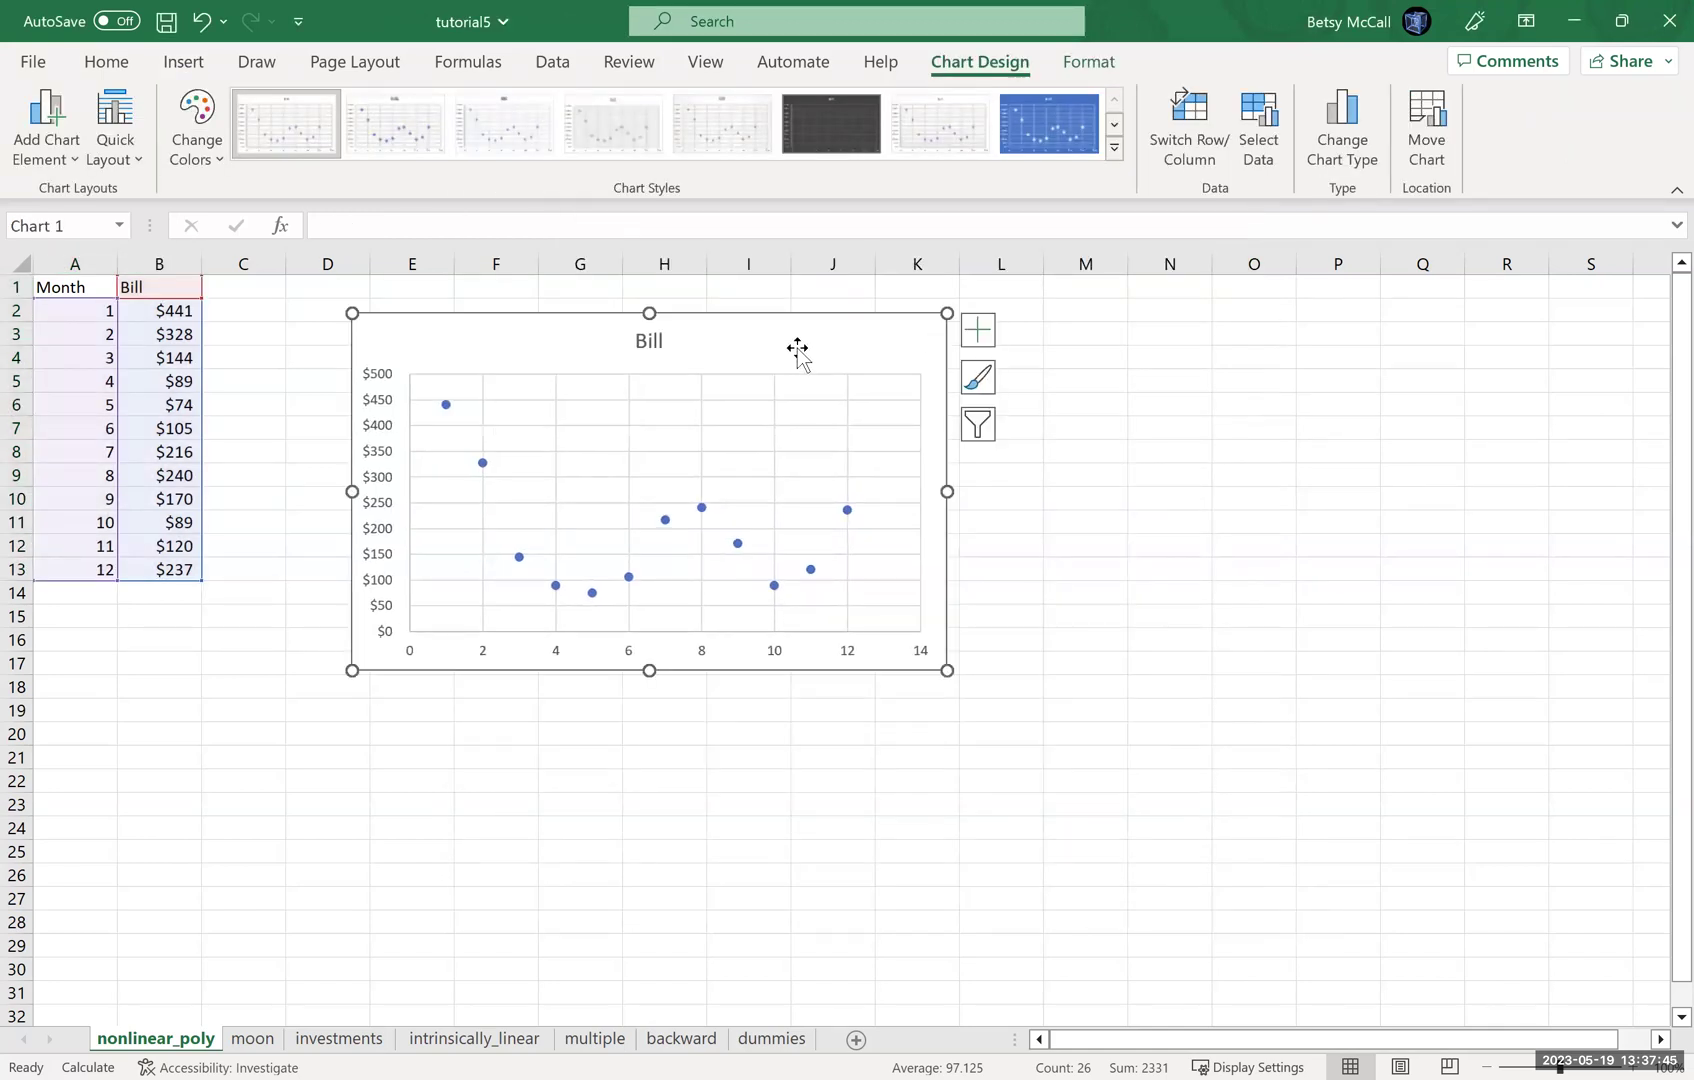
Step: Add axis titles to the chart and name the horizontal axis 'Month'
{"action": "left_click", "coordinate": [982, 337]}
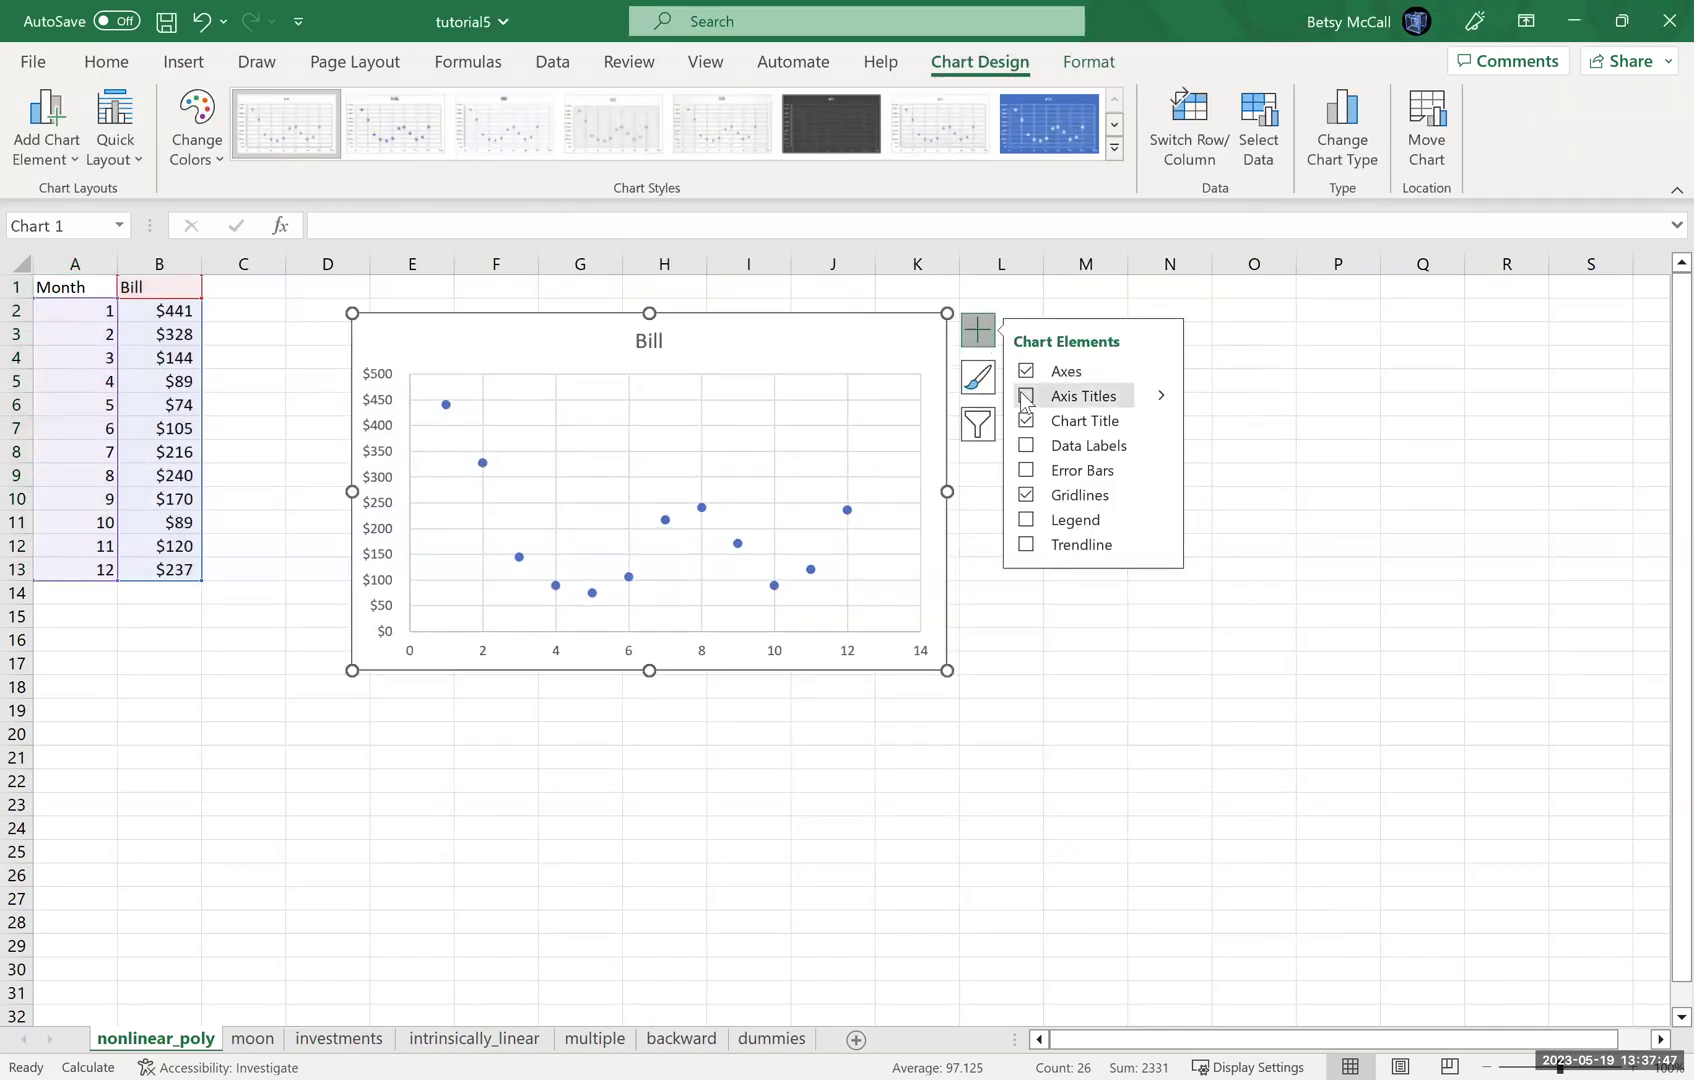
{"action": "left_click", "coordinate": [1026, 395]}
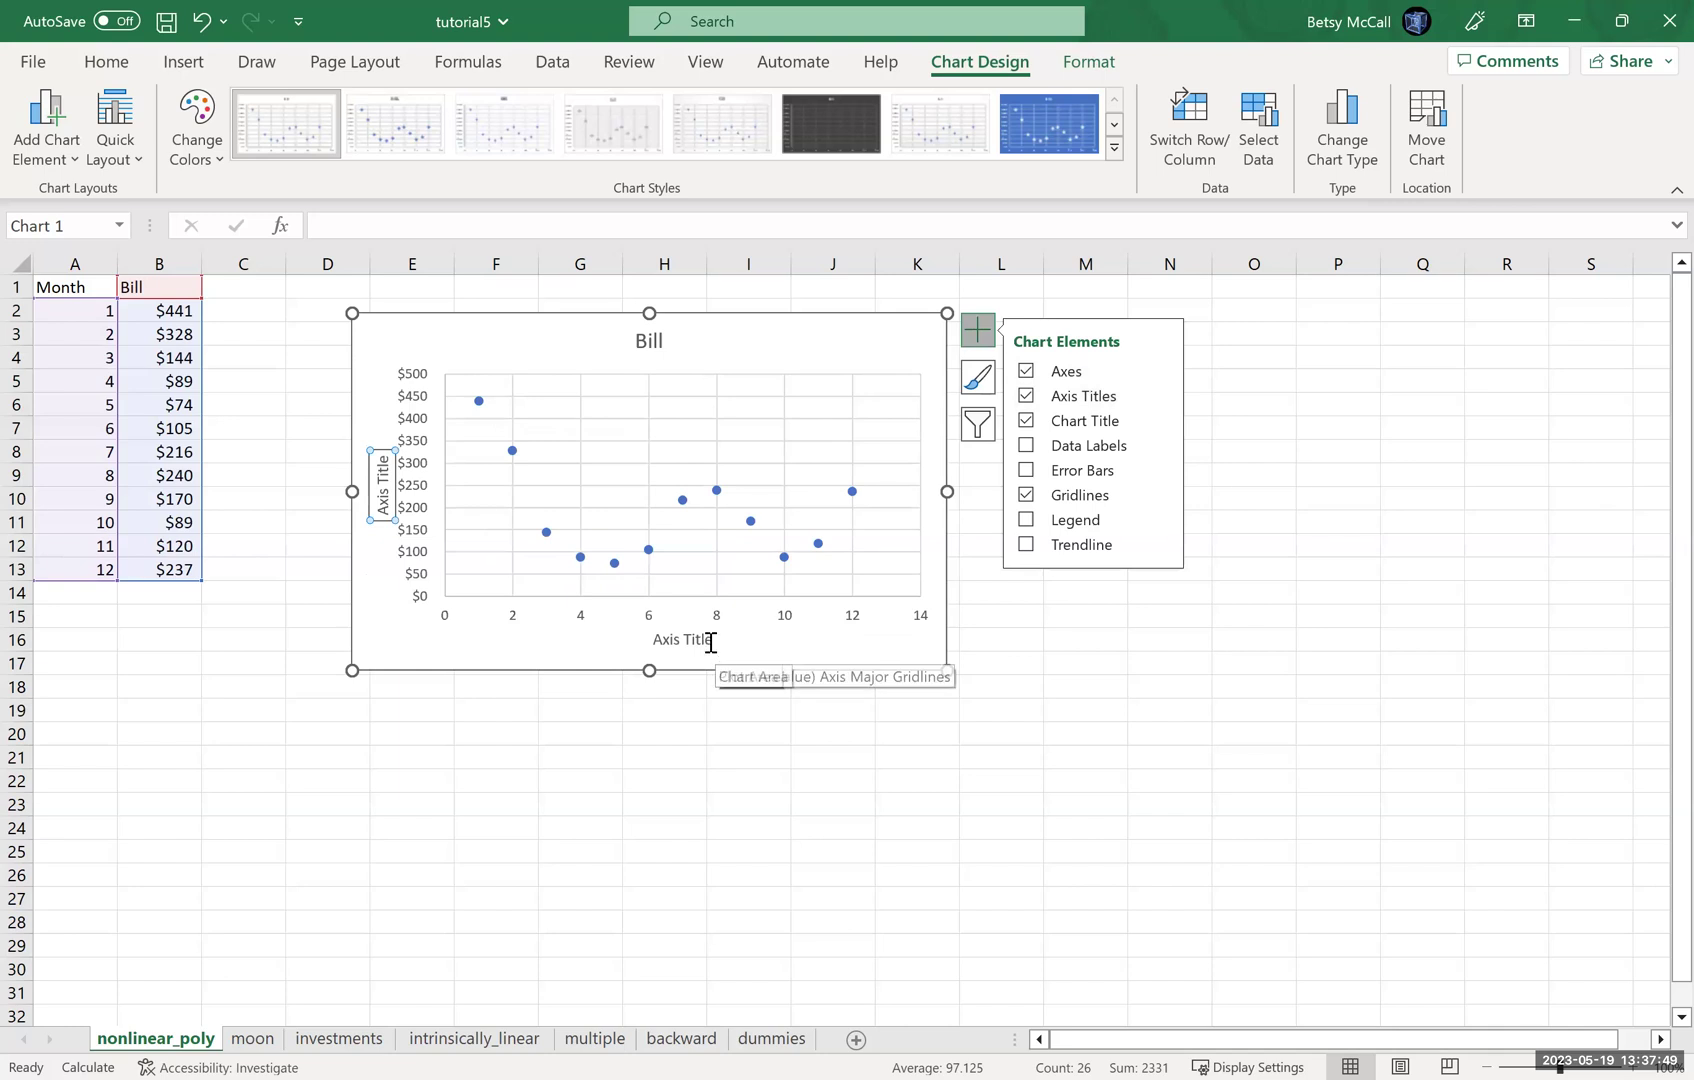
{"action": "left_click", "coordinate": [711, 640]}
{"action": "left_click", "coordinate": [711, 640]}
{"action": "key", "text": "BackSpace"}
{"action": "key", "text": "BackSpace"}
{"action": "key", "text": "BackSpace"}
{"action": "key", "text": "BackSpace"}
{"action": "key", "text": "BackSpace"}
{"action": "key", "text": "BackSpace"}
{"action": "key", "text": "BackSpace"}
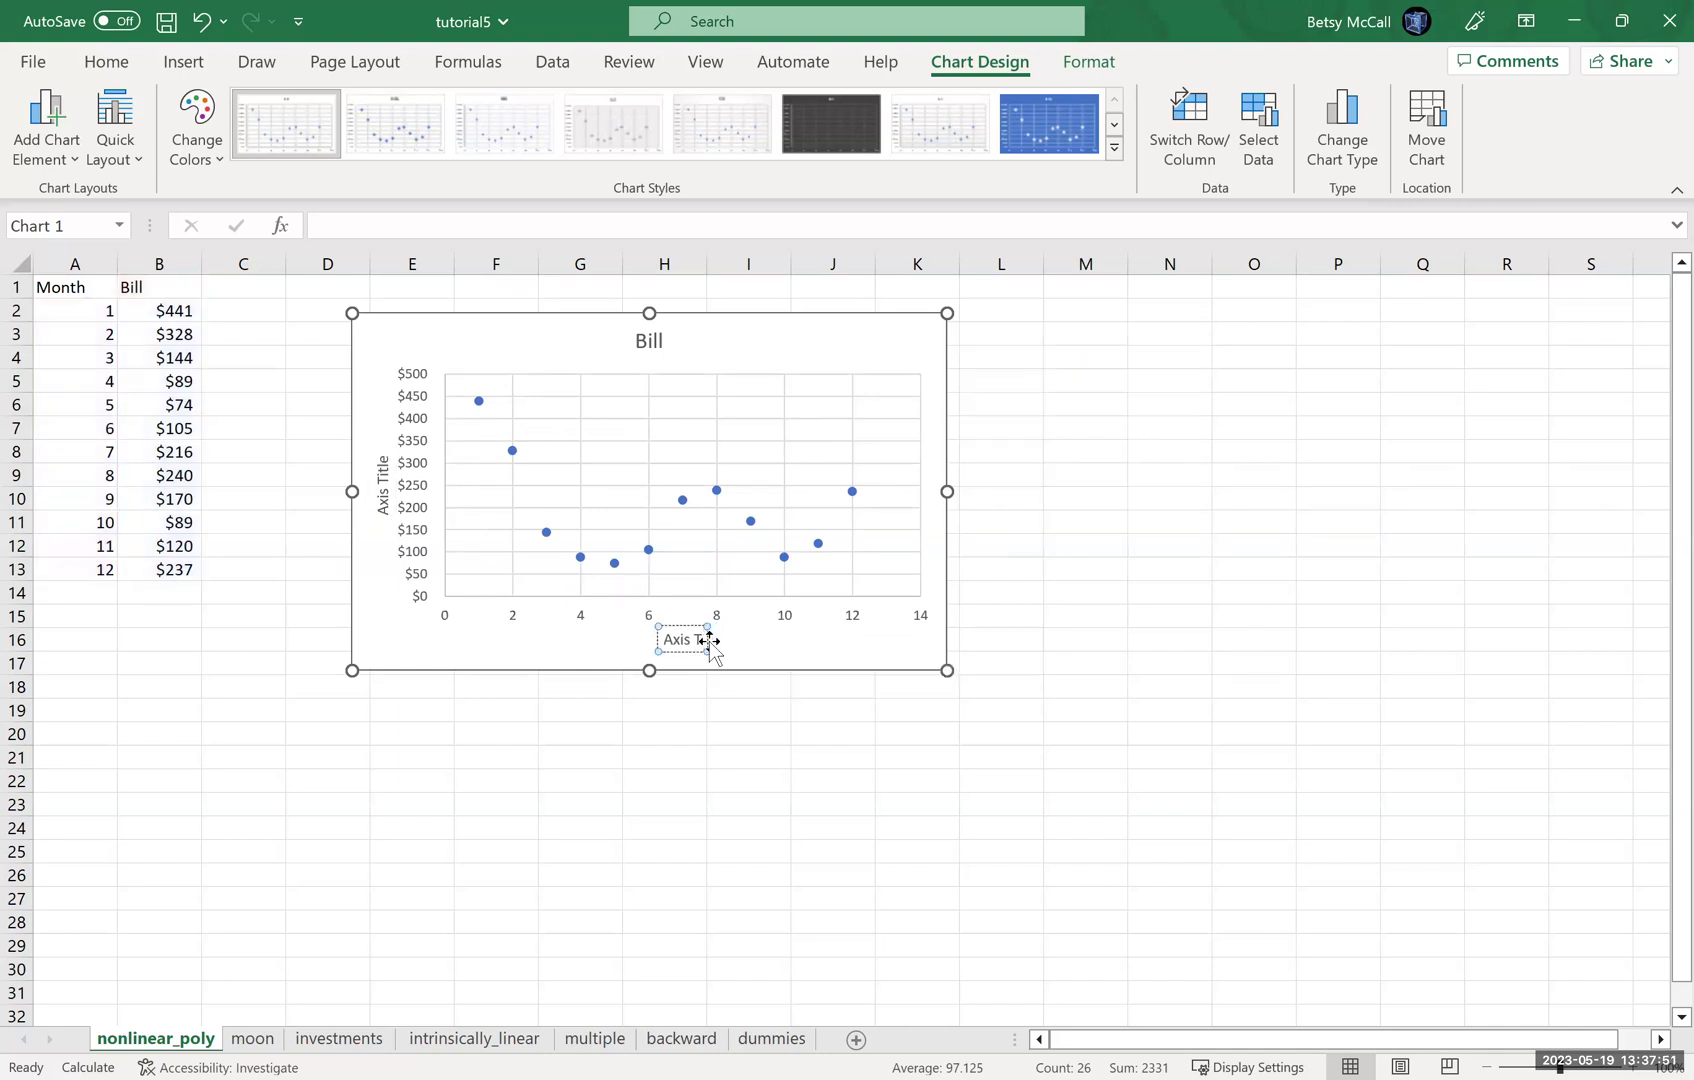
{"action": "key", "text": "BackSpace"}
{"action": "key", "text": "BackSpace"}
{"action": "key", "text": "BackSpace"}
{"action": "type", "text": "Month"}
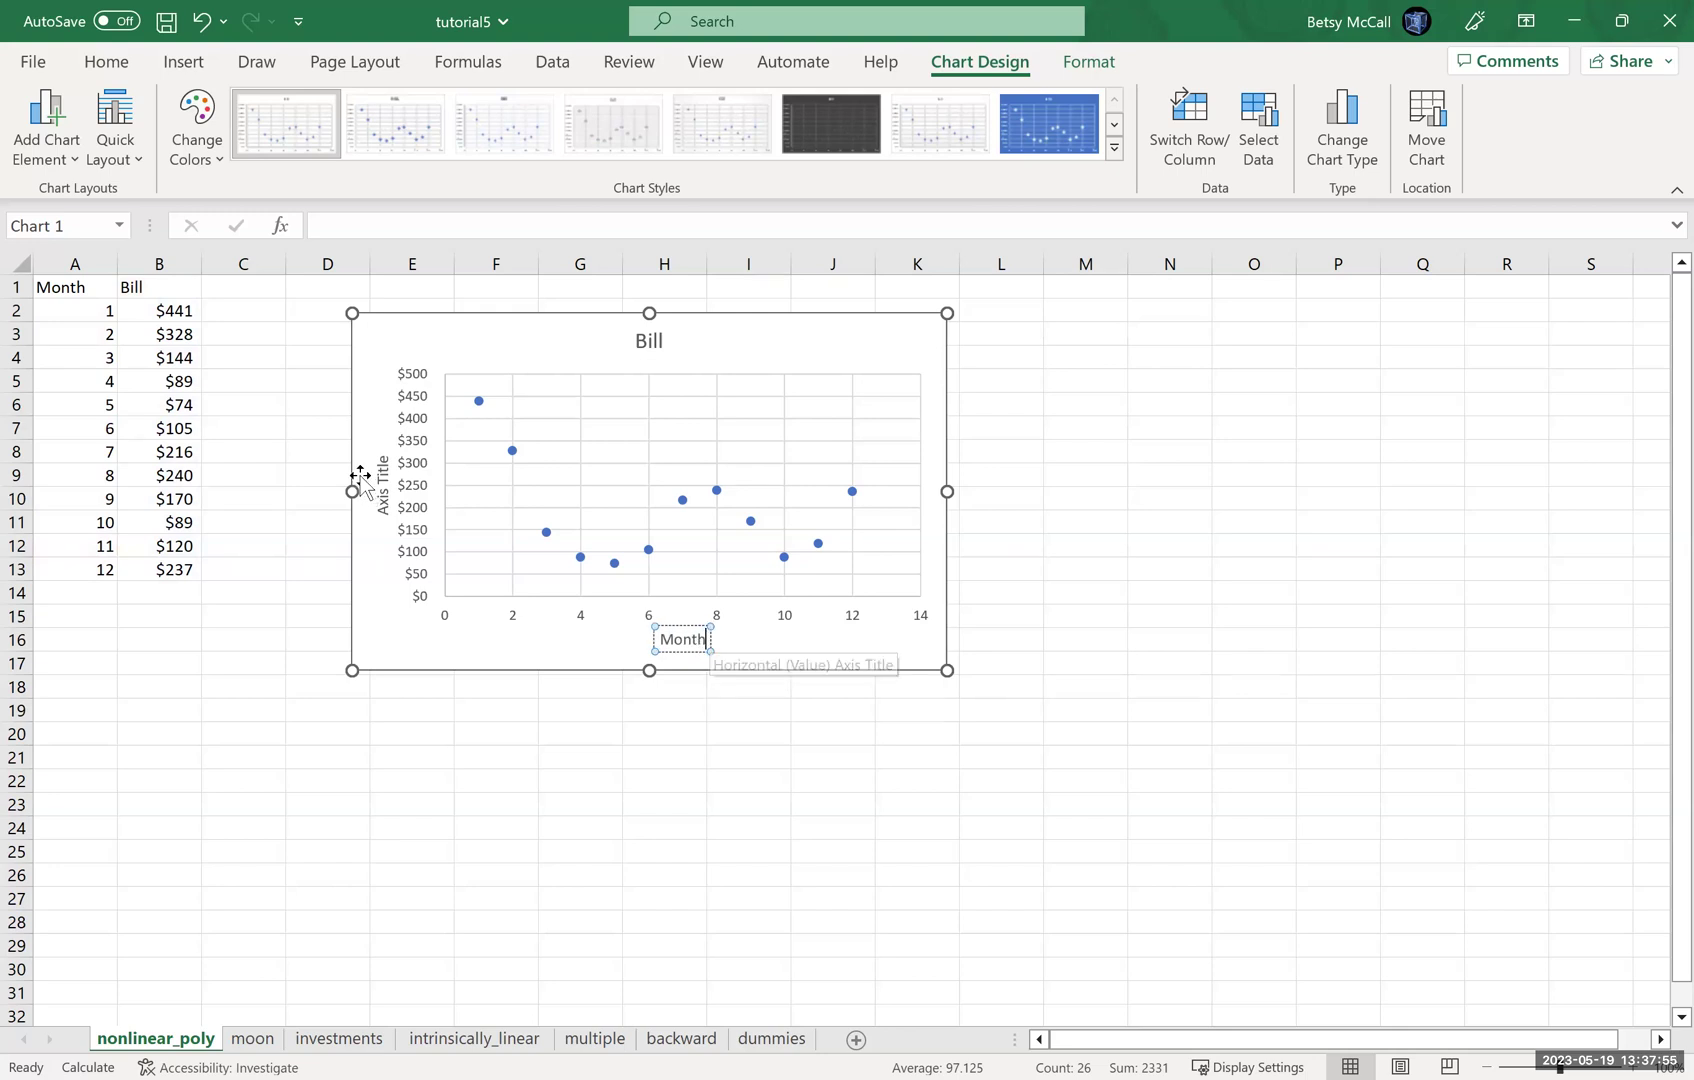
Step: Title the vertical axis 'Monthly Bill'
{"action": "left_click", "coordinate": [383, 463]}
{"action": "key", "text": "BackSpace"}
{"action": "key", "text": "BackSpace"}
{"action": "key", "text": "BackSpace"}
{"action": "key", "text": "BackSpace"}
{"action": "key", "text": "BackSpace"}
{"action": "key", "text": "BackSpace"}
{"action": "key", "text": "BackSpace"}
{"action": "key", "text": "BackSpace"}
{"action": "key", "text": "BackSpace"}
{"action": "key", "text": "BackSpace"}
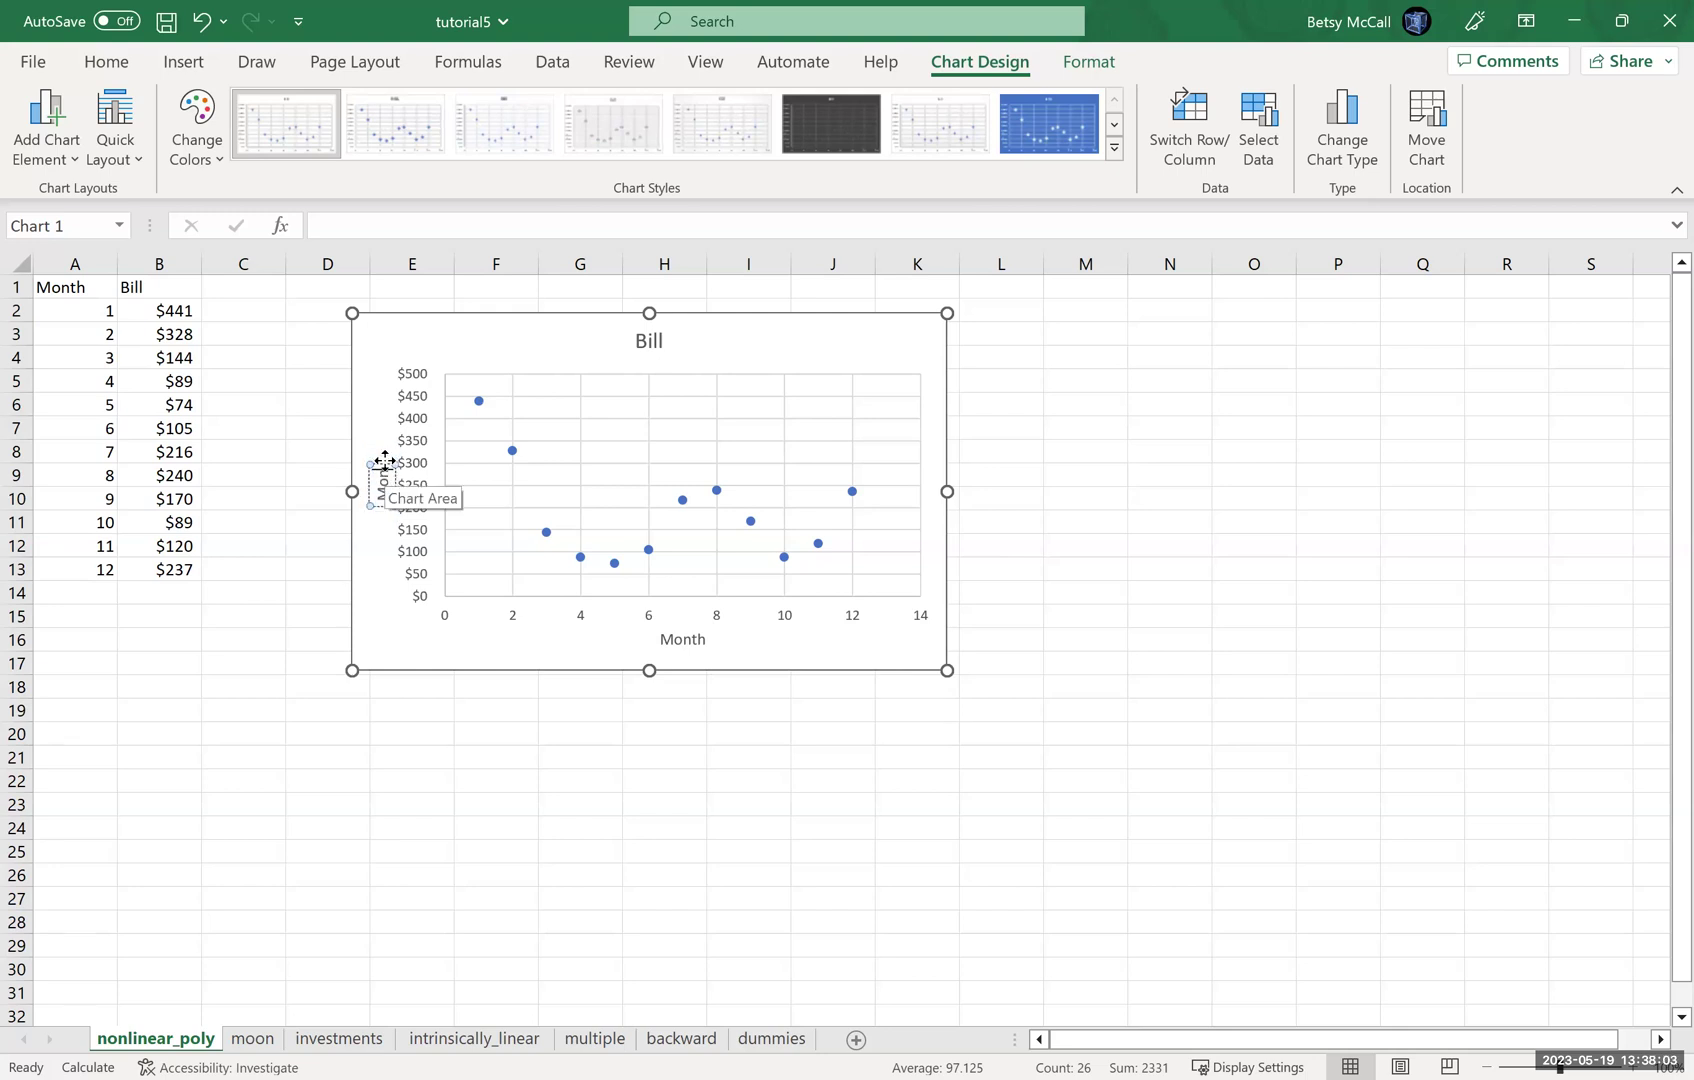
{"action": "type", "text": "Monthly Bill"}
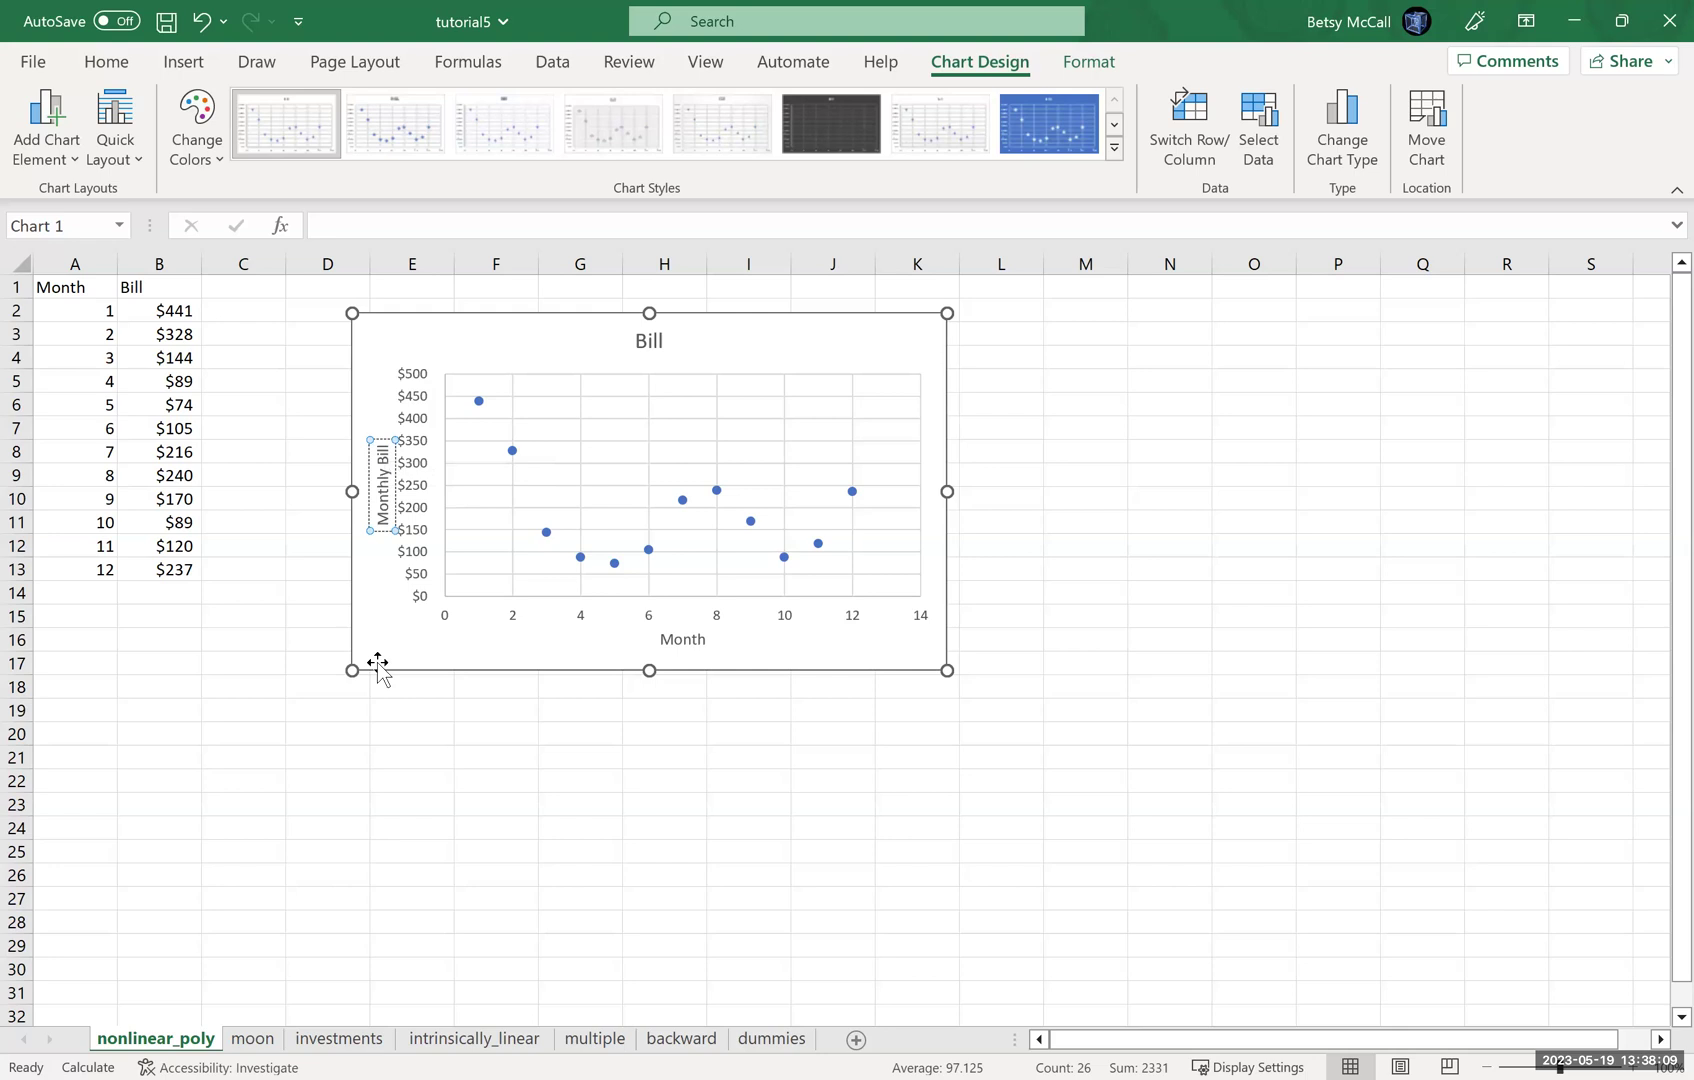
{"action": "left_click", "coordinate": [811, 668]}
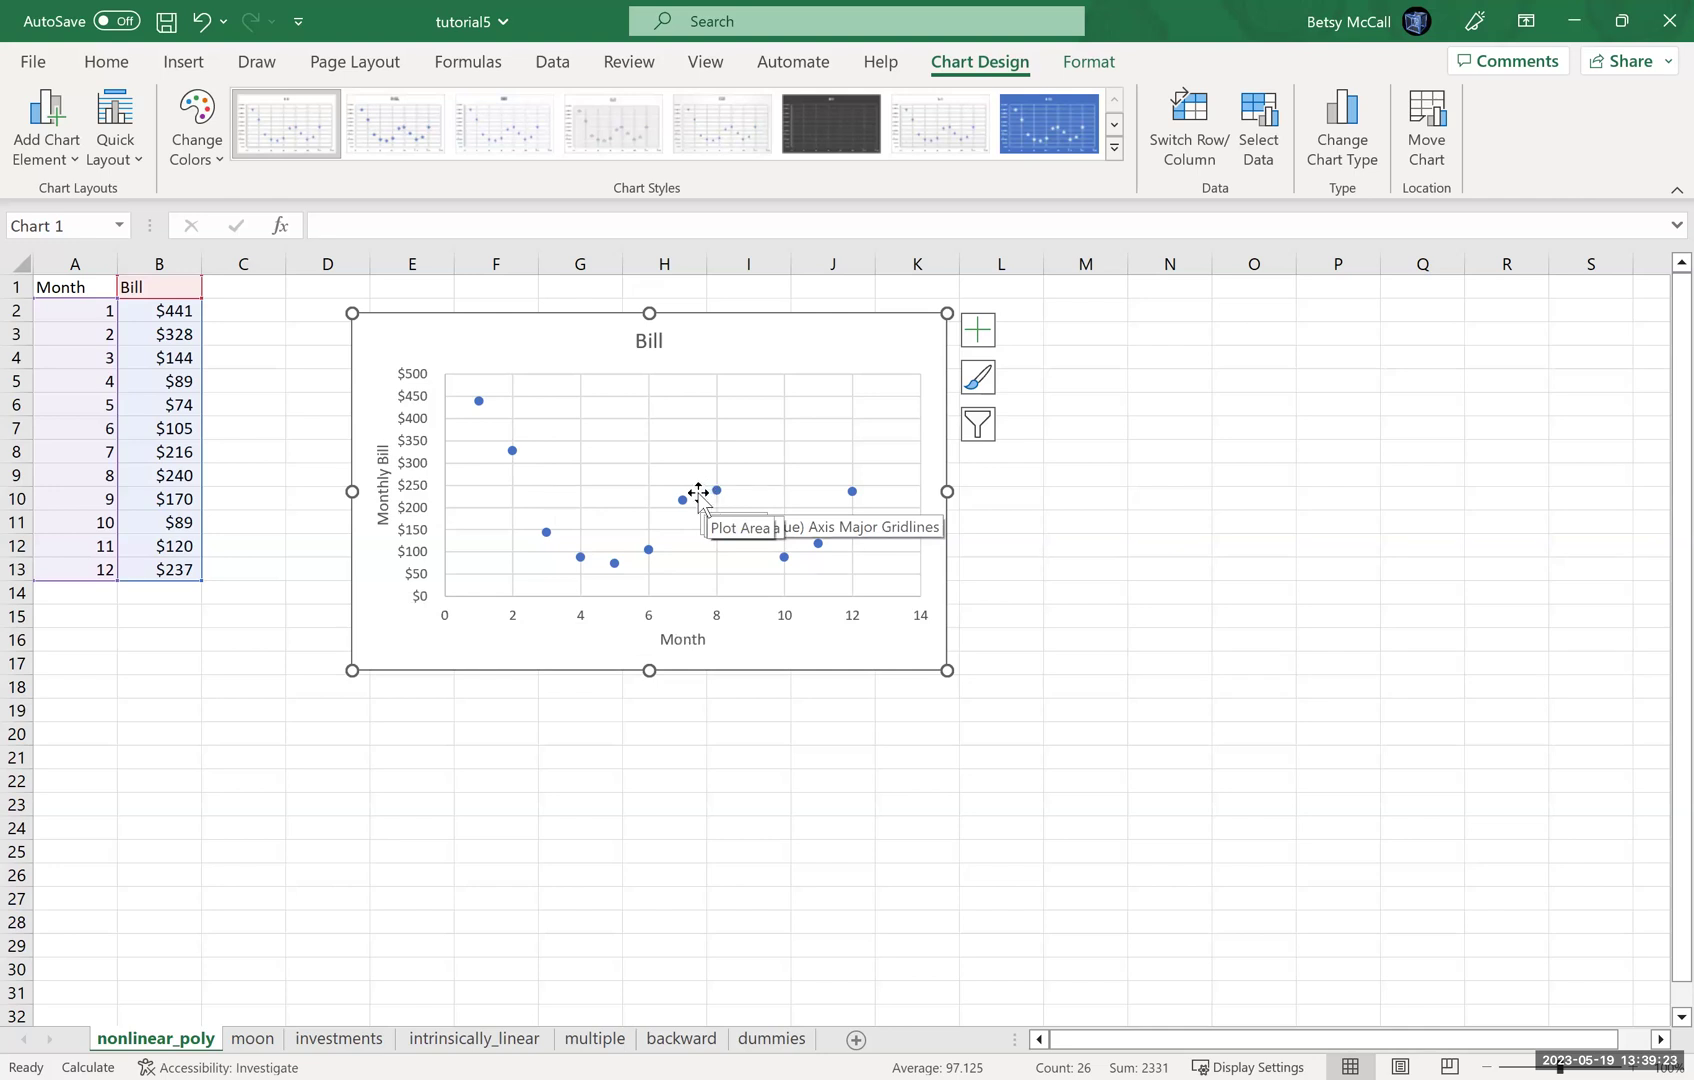
Step: Add a trendline to the Bill chart and make it a polynomial of order 2
{"action": "left_click", "coordinate": [978, 337]}
{"action": "left_click", "coordinate": [1062, 546]}
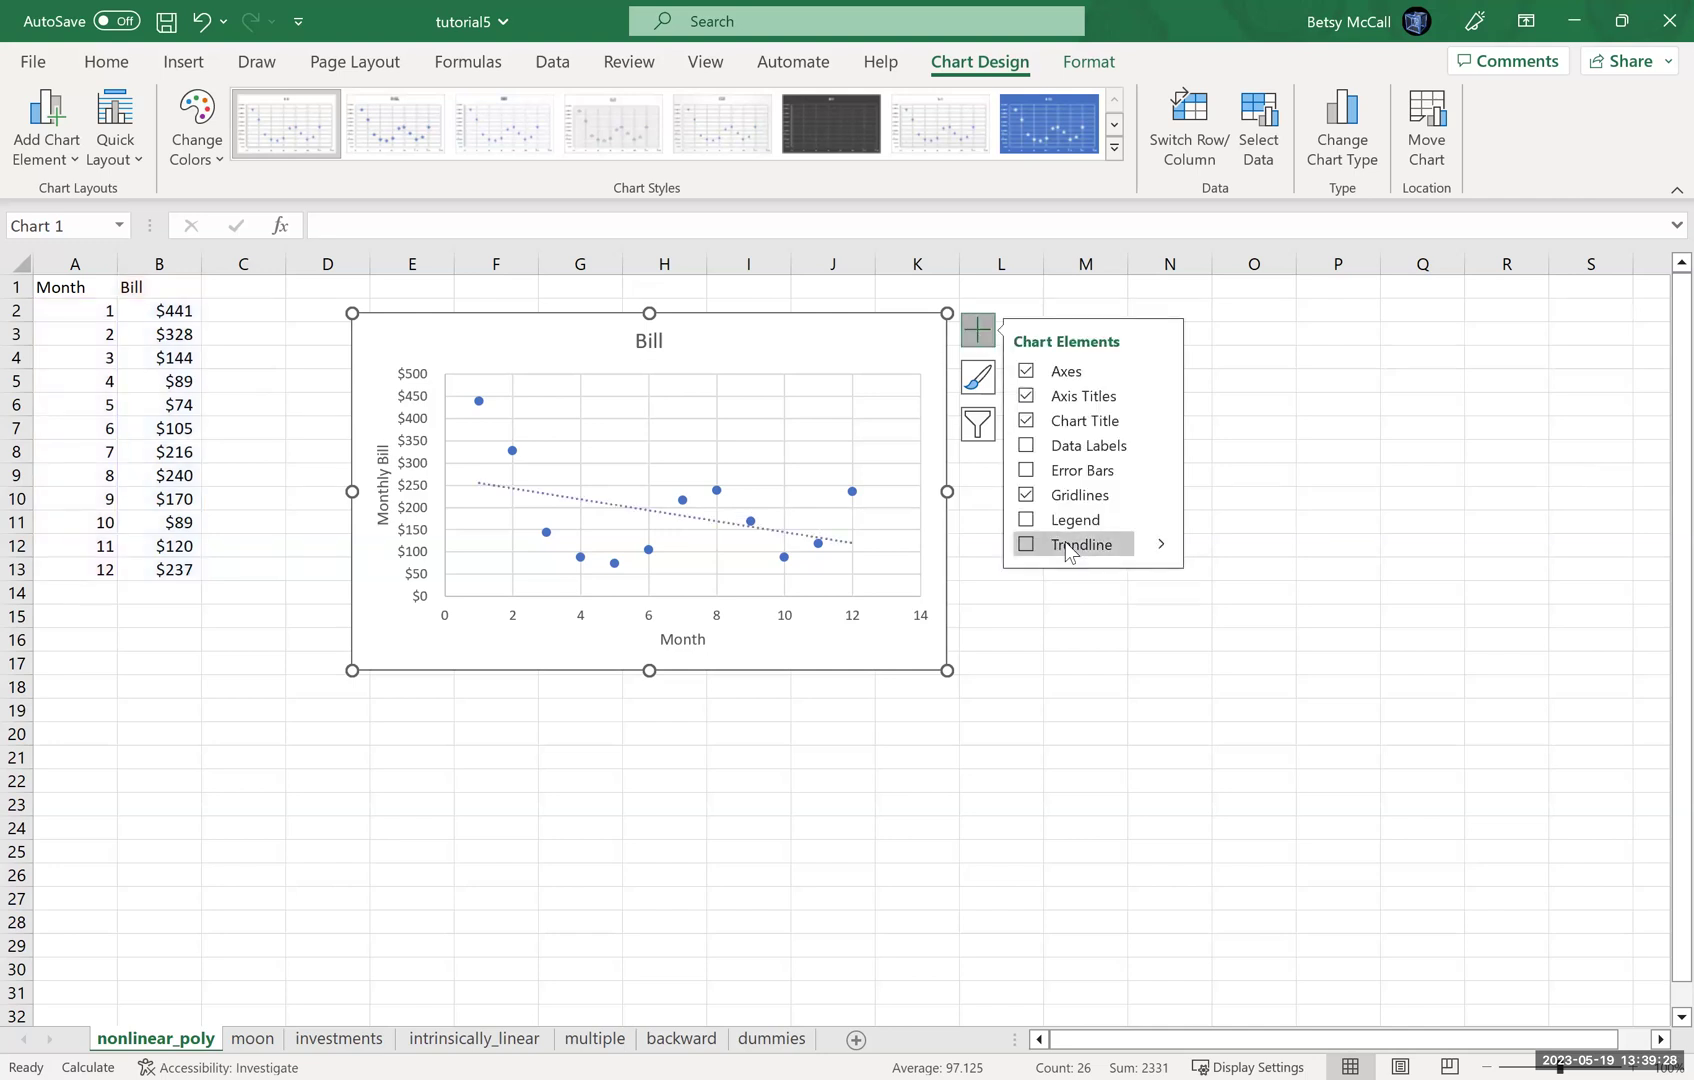
{"action": "left_click", "coordinate": [1158, 548]}
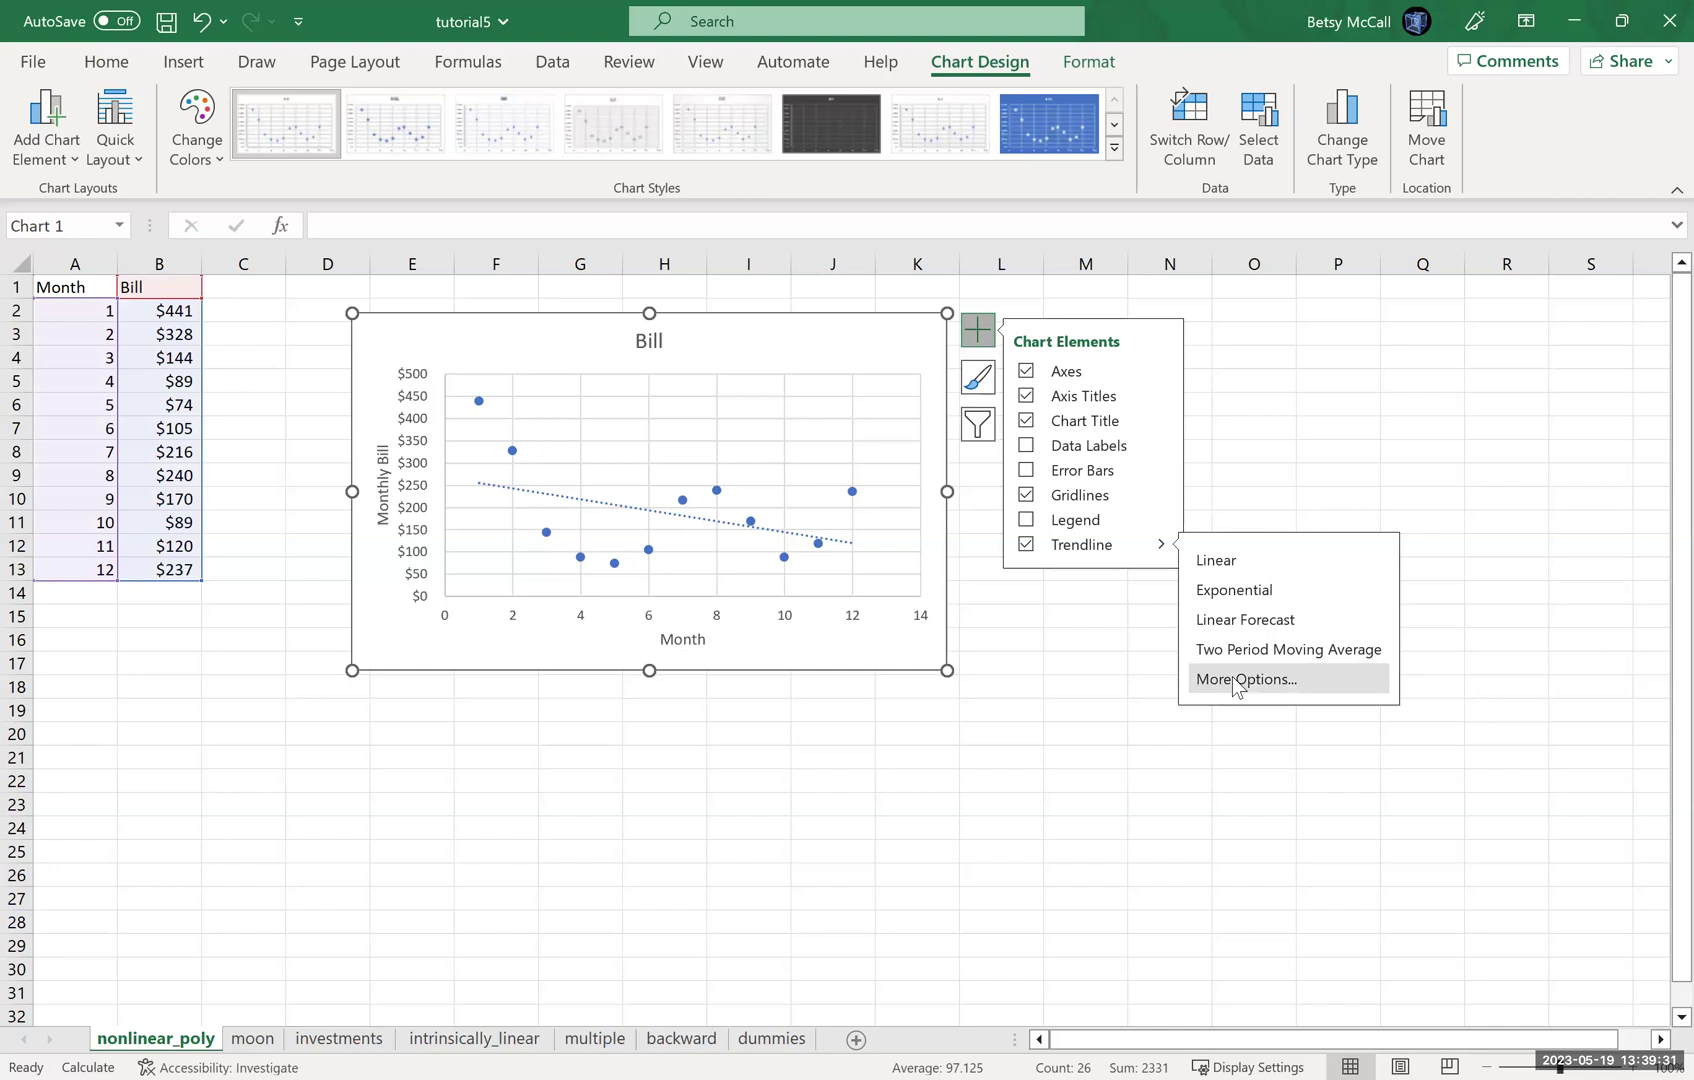
{"action": "left_click", "coordinate": [1238, 680]}
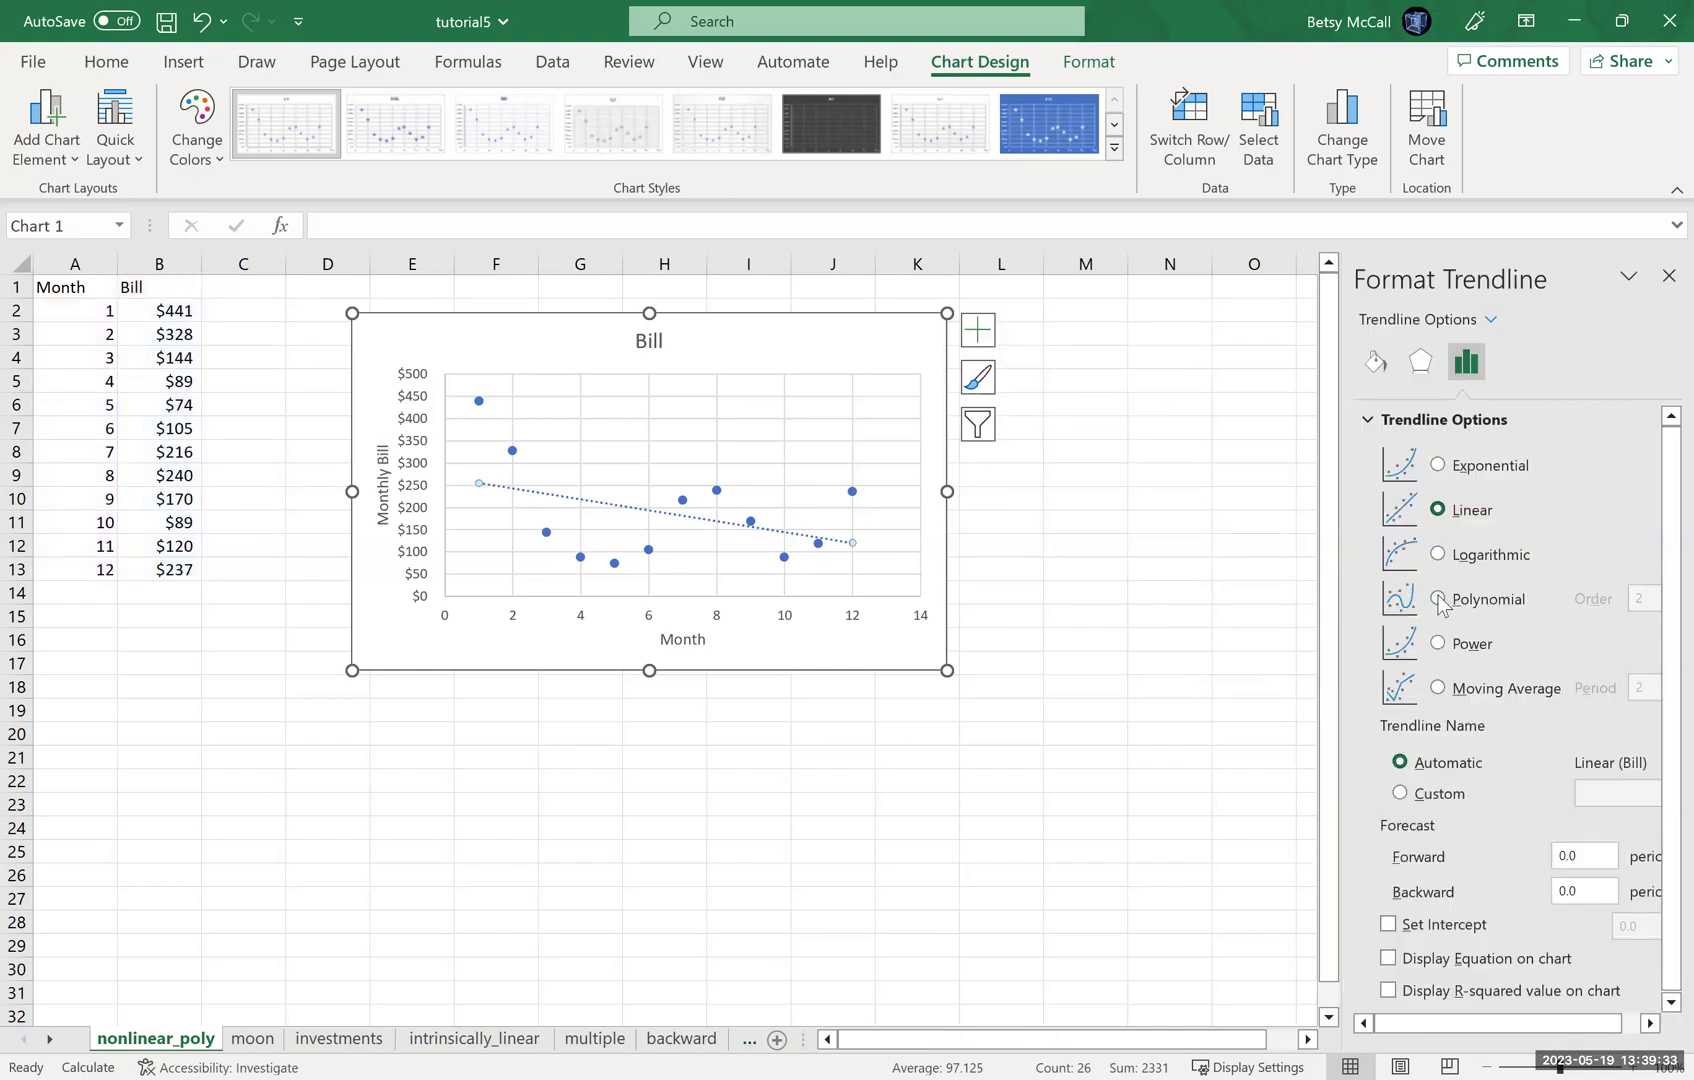
{"action": "left_click", "coordinate": [1439, 600]}
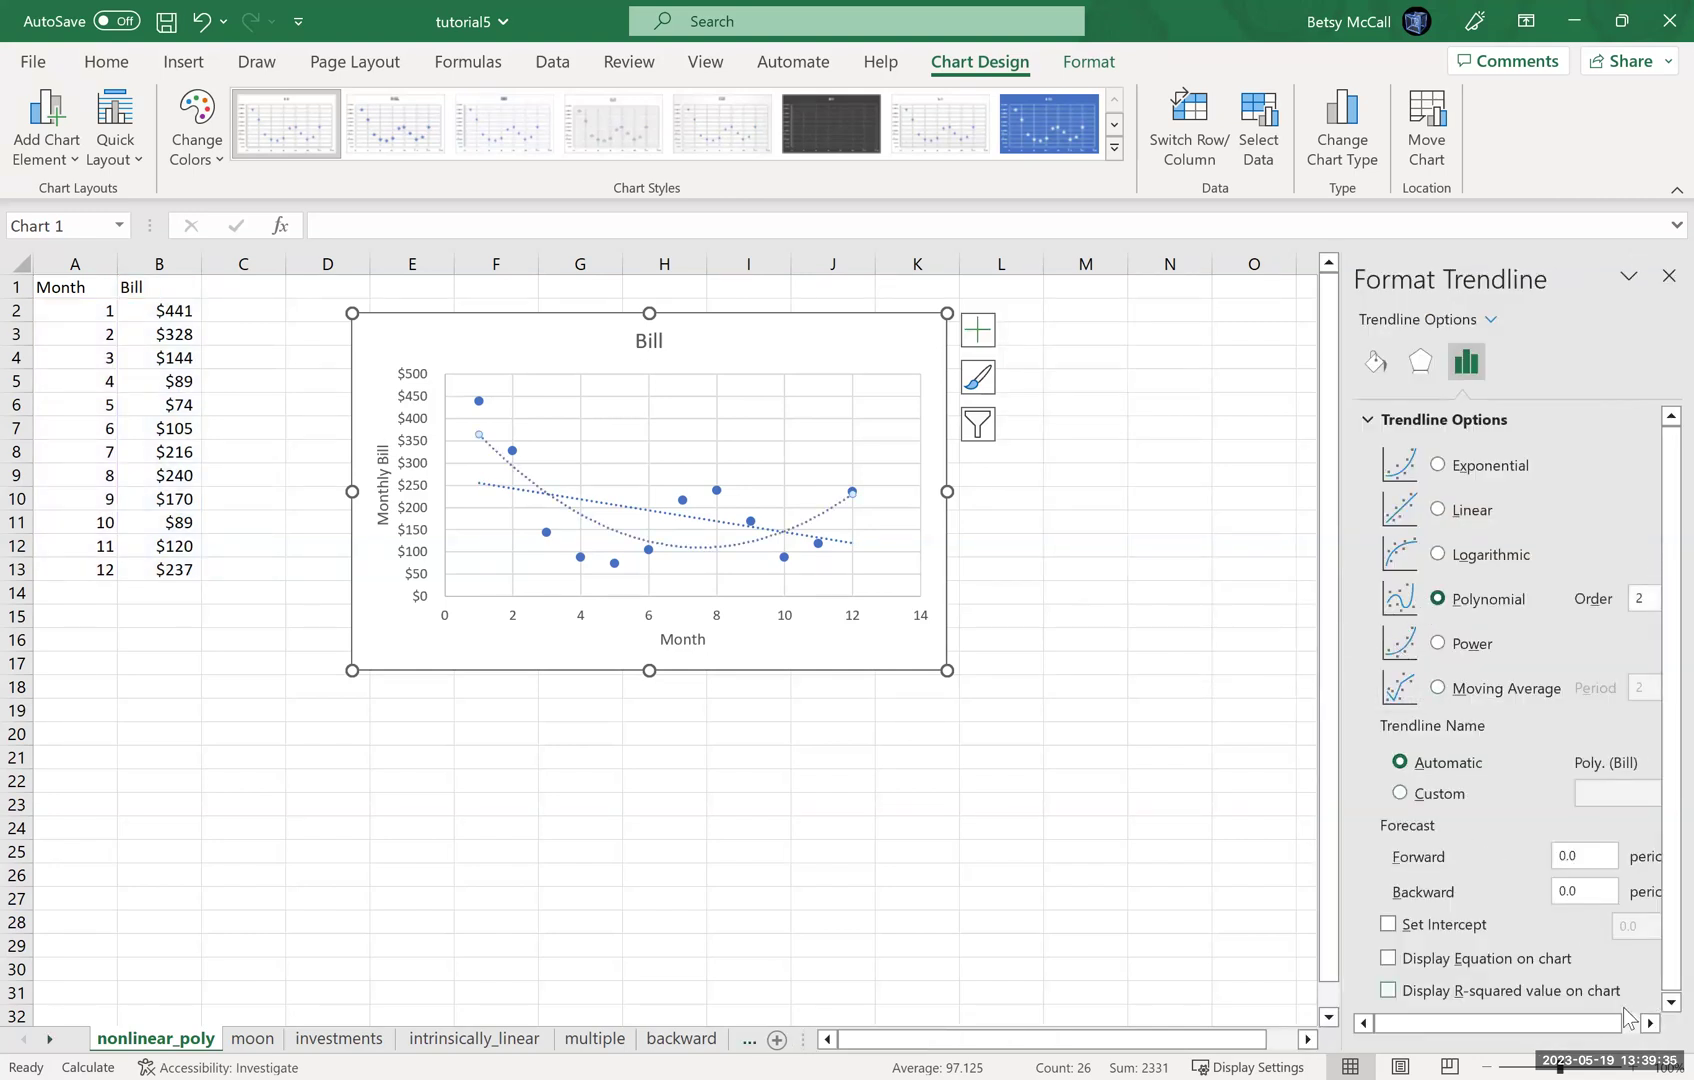
{"action": "left_click", "coordinate": [1648, 1023]}
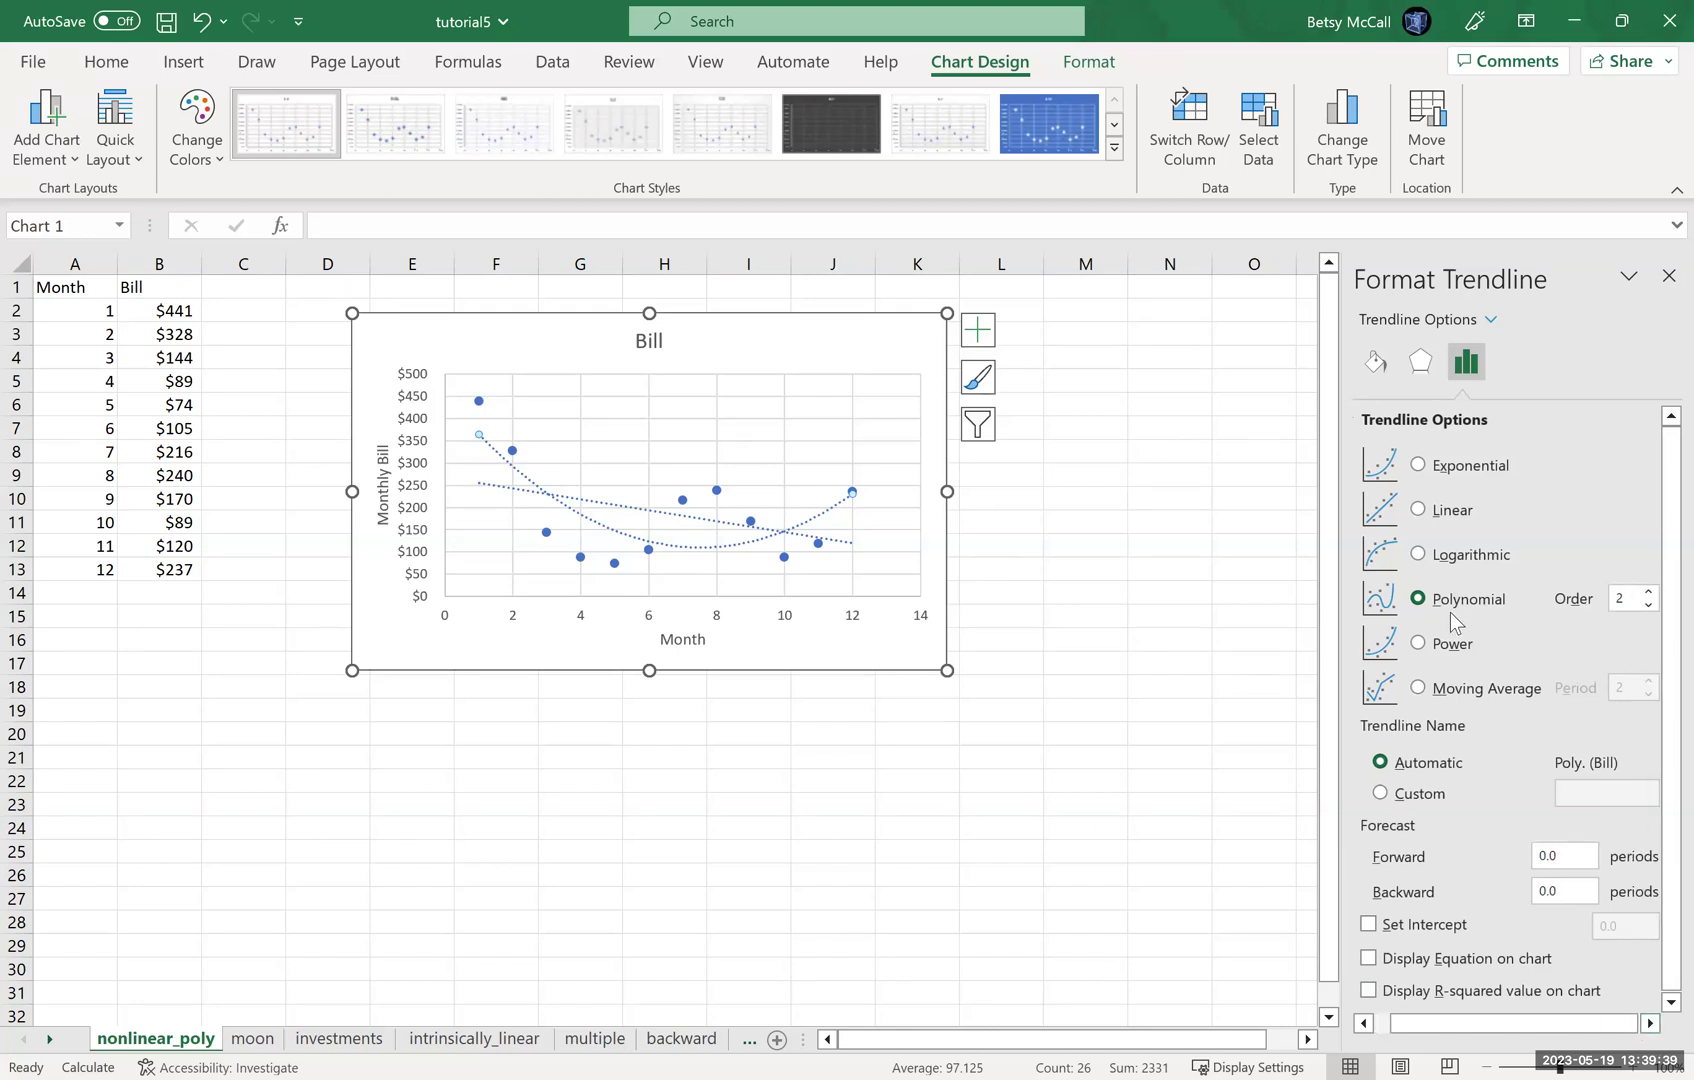
{"action": "left_click", "coordinate": [1622, 597]}
{"action": "type", "text": "2"}
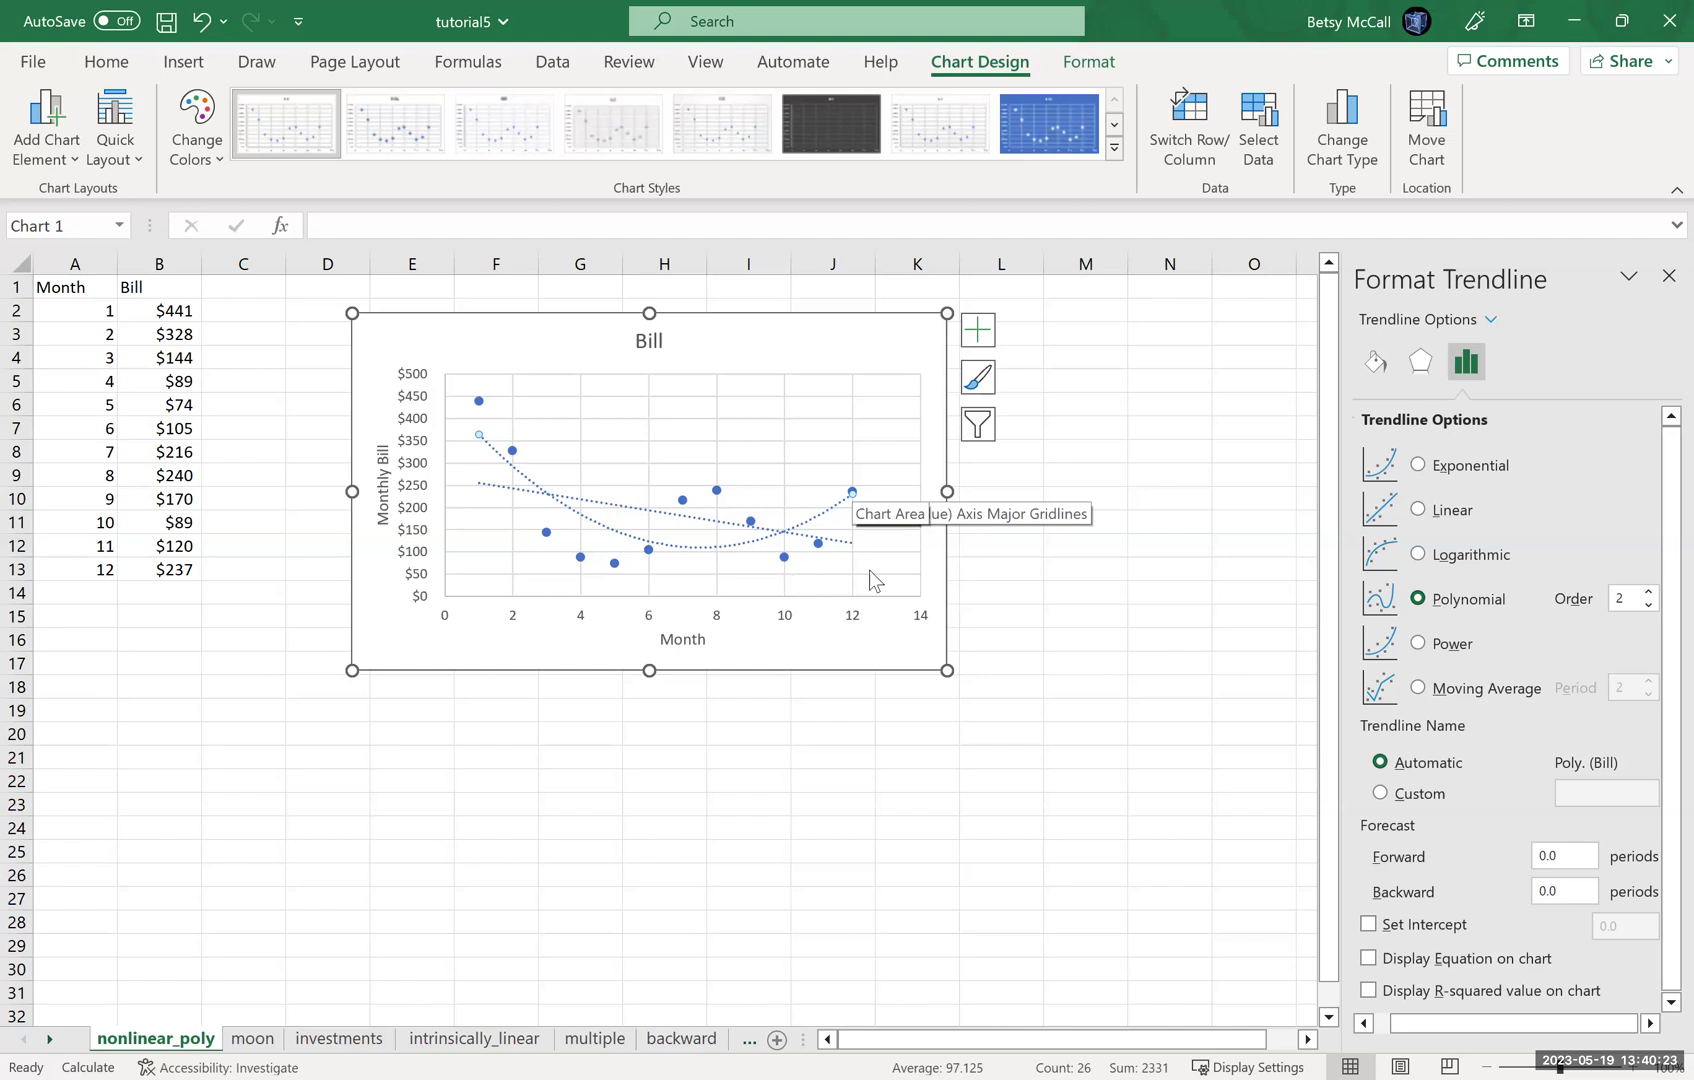
Step: Raise the polynomial trendline order one at a time through 3, 4 and 5 to 6
{"action": "left_click", "coordinate": [1651, 593]}
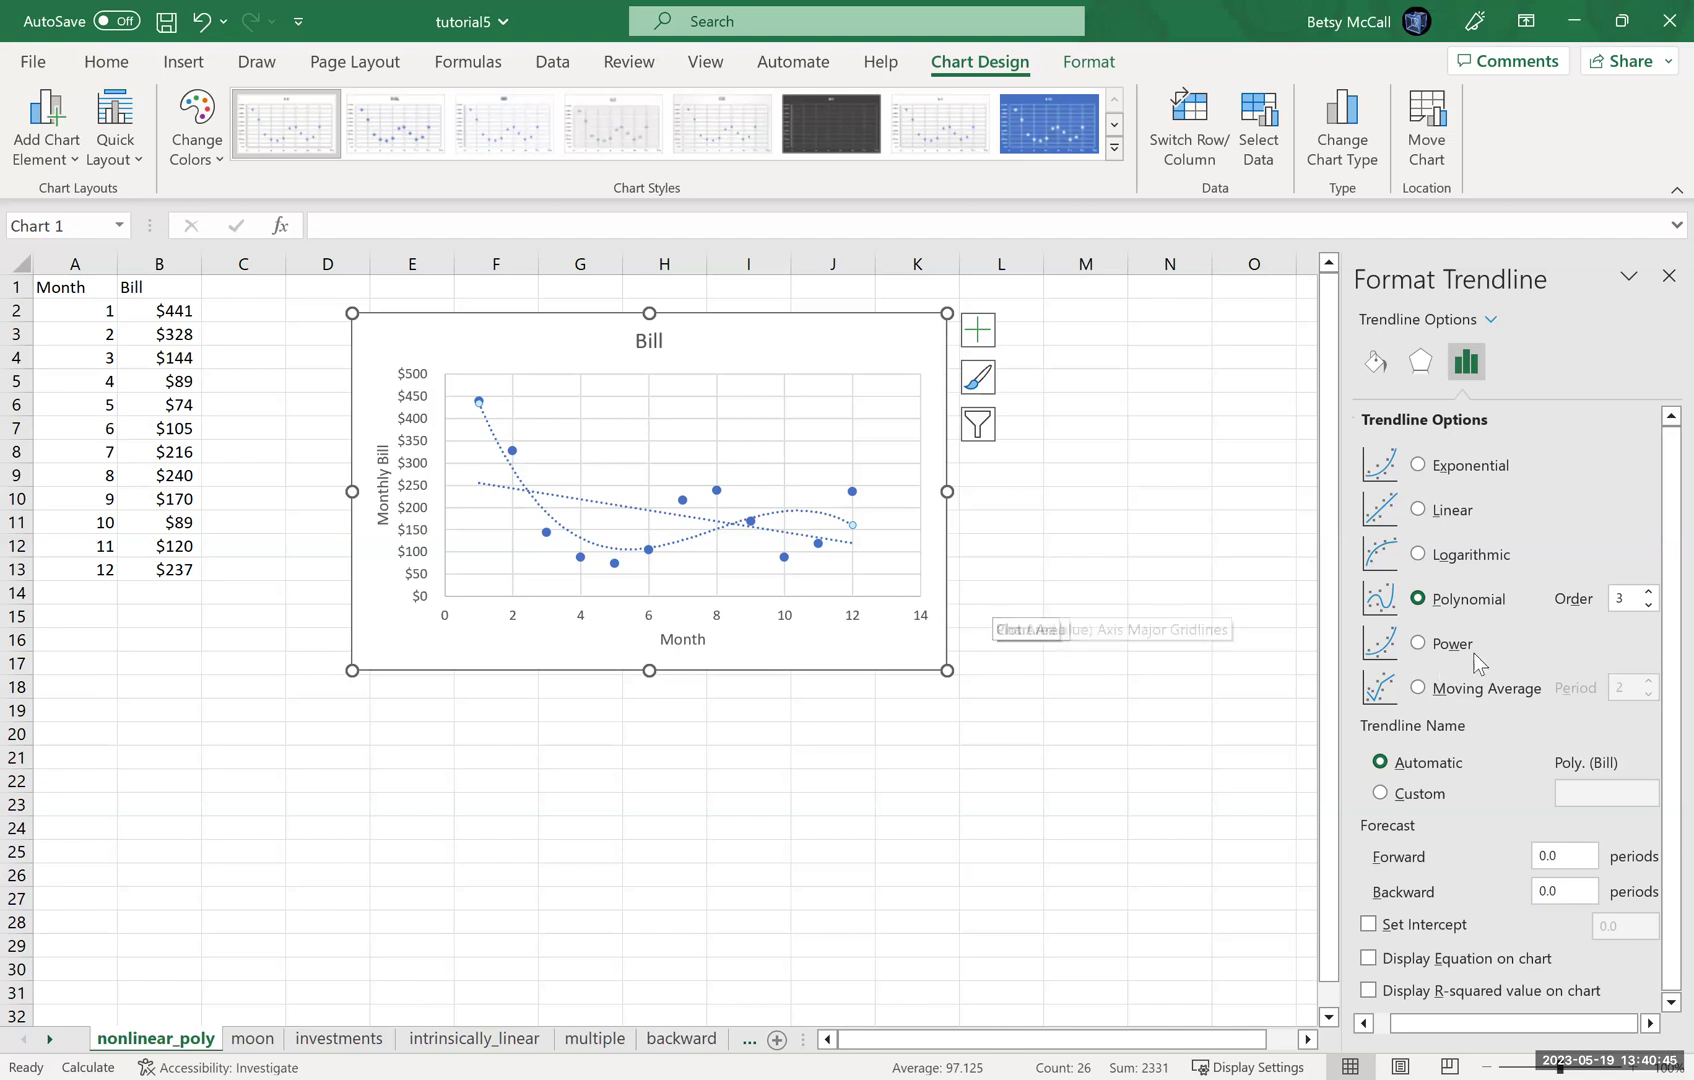
{"action": "left_click", "coordinate": [1649, 592]}
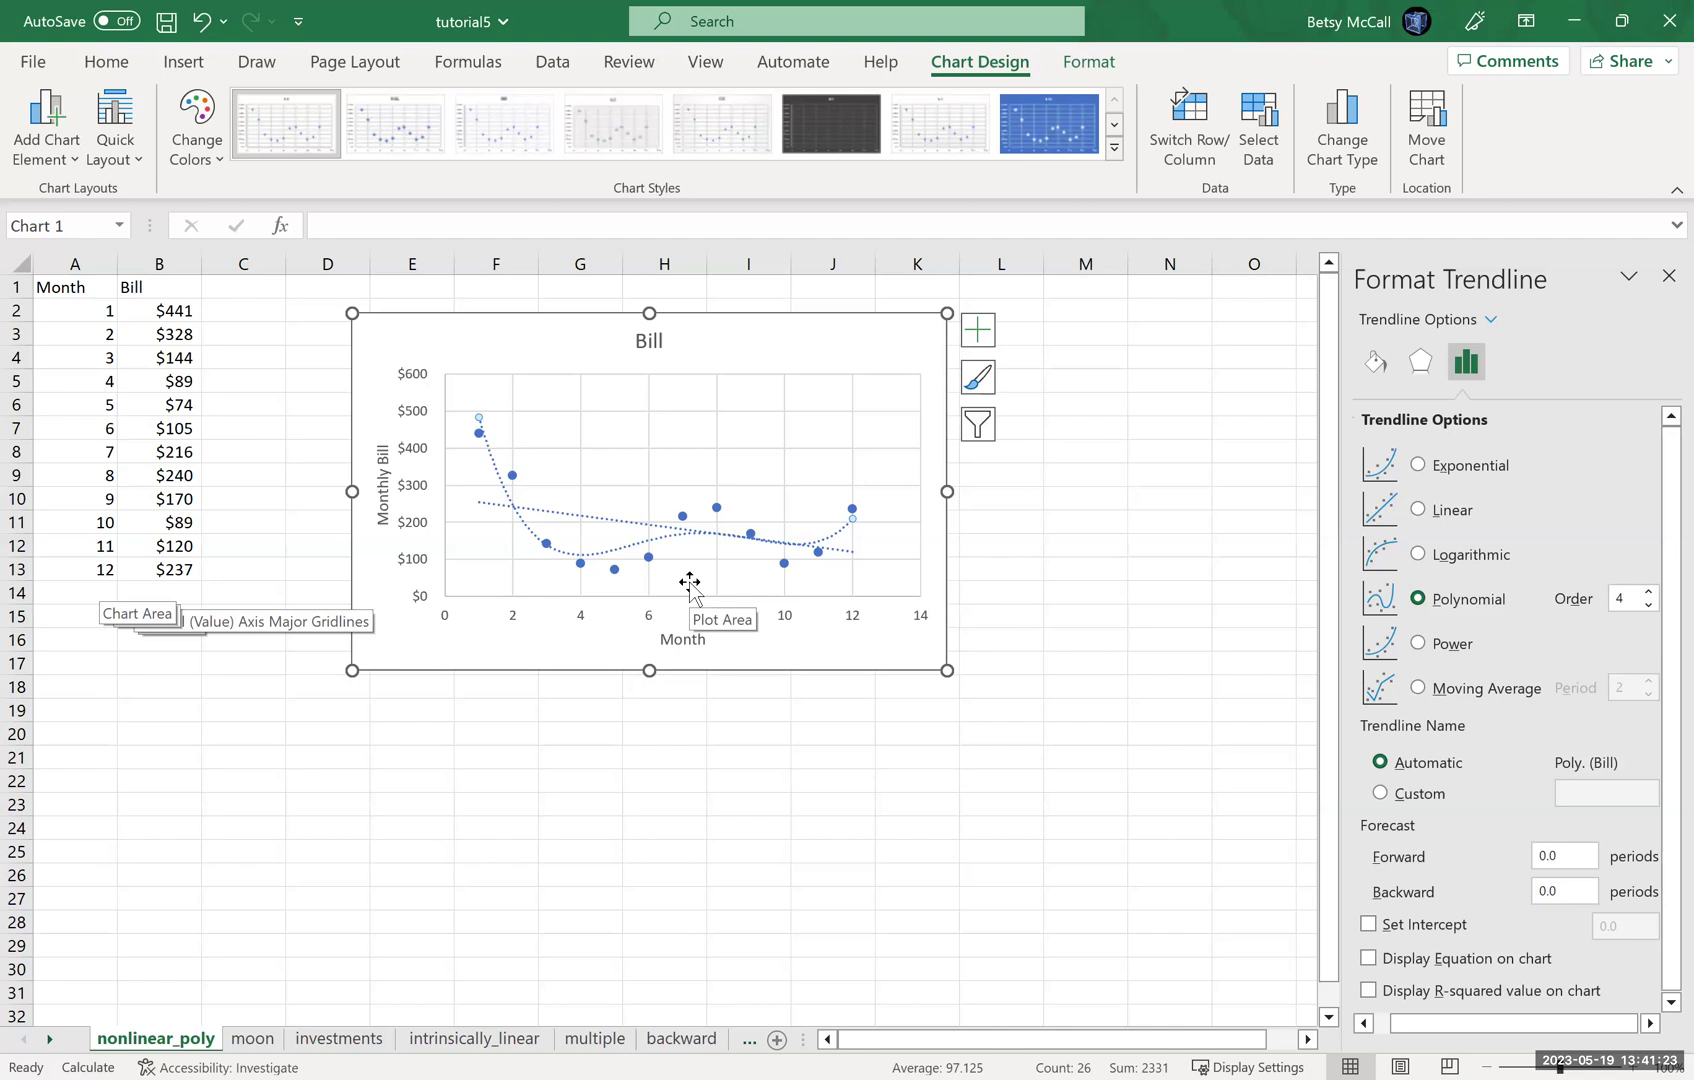
{"action": "left_click", "coordinate": [1650, 593]}
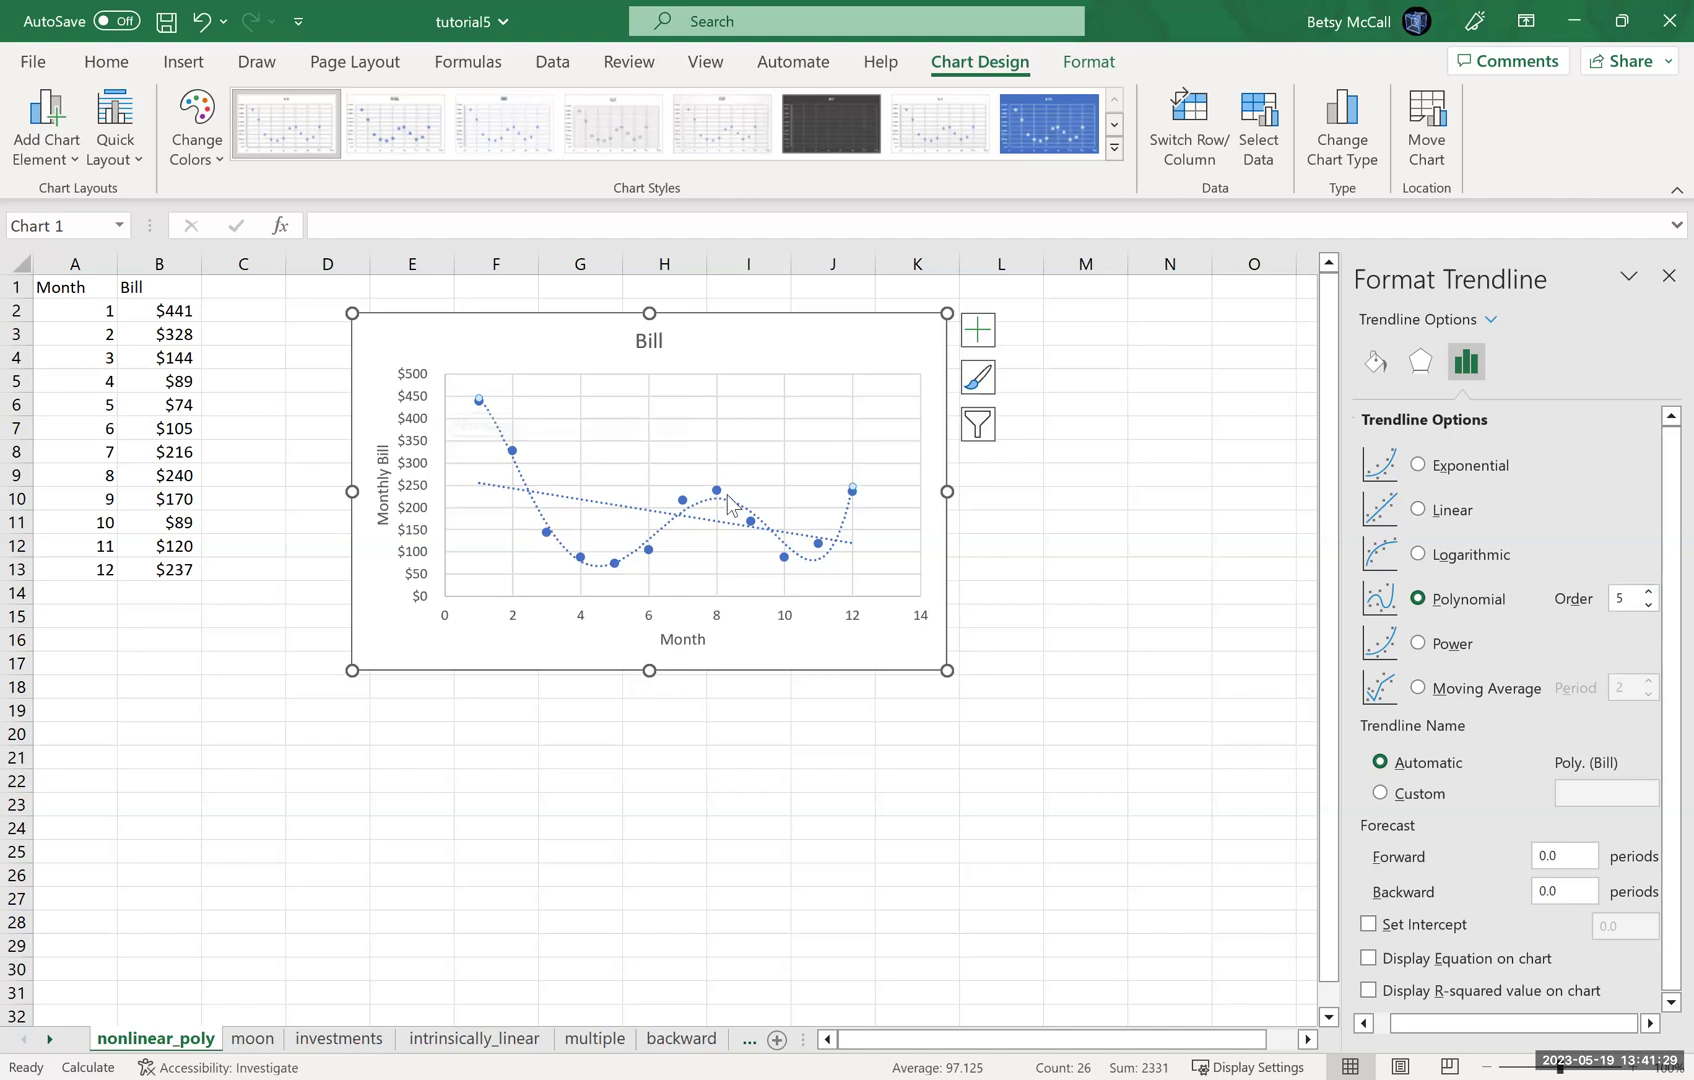
{"action": "left_click", "coordinate": [1650, 593]}
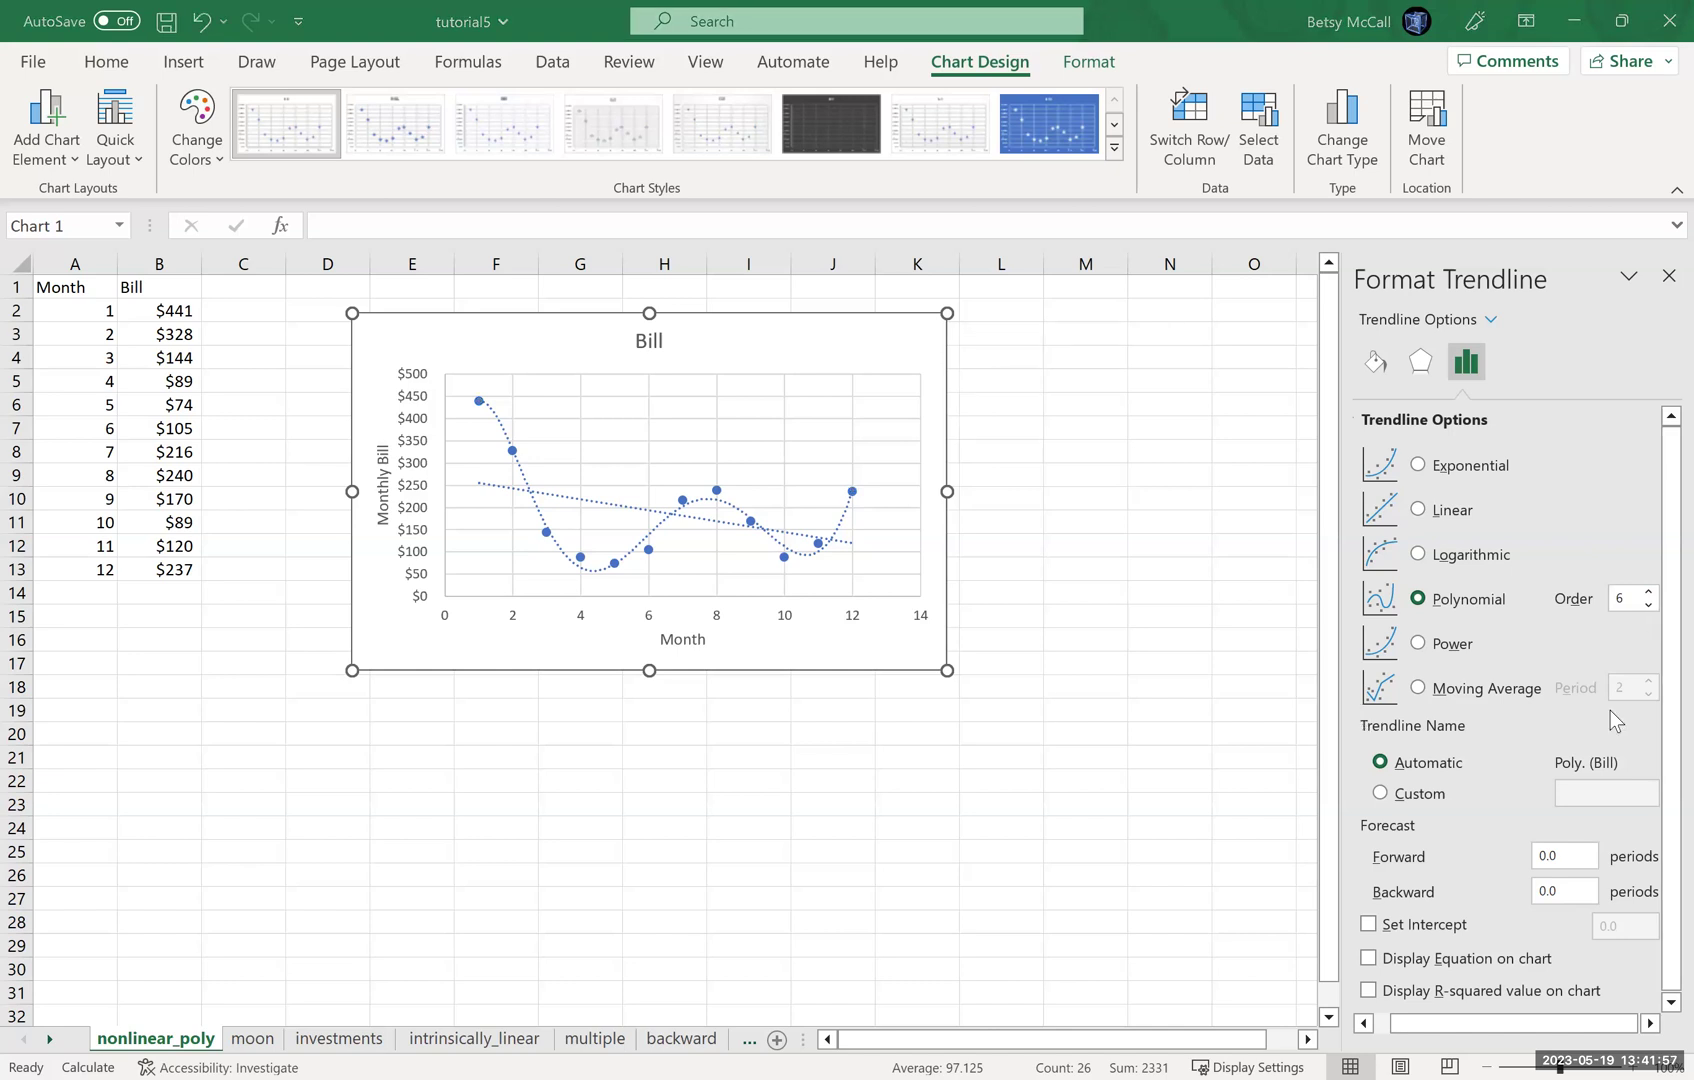
Step: Display R-squared on the chart and lower the polynomial order from 6 back to 2
{"action": "left_click", "coordinate": [1368, 989]}
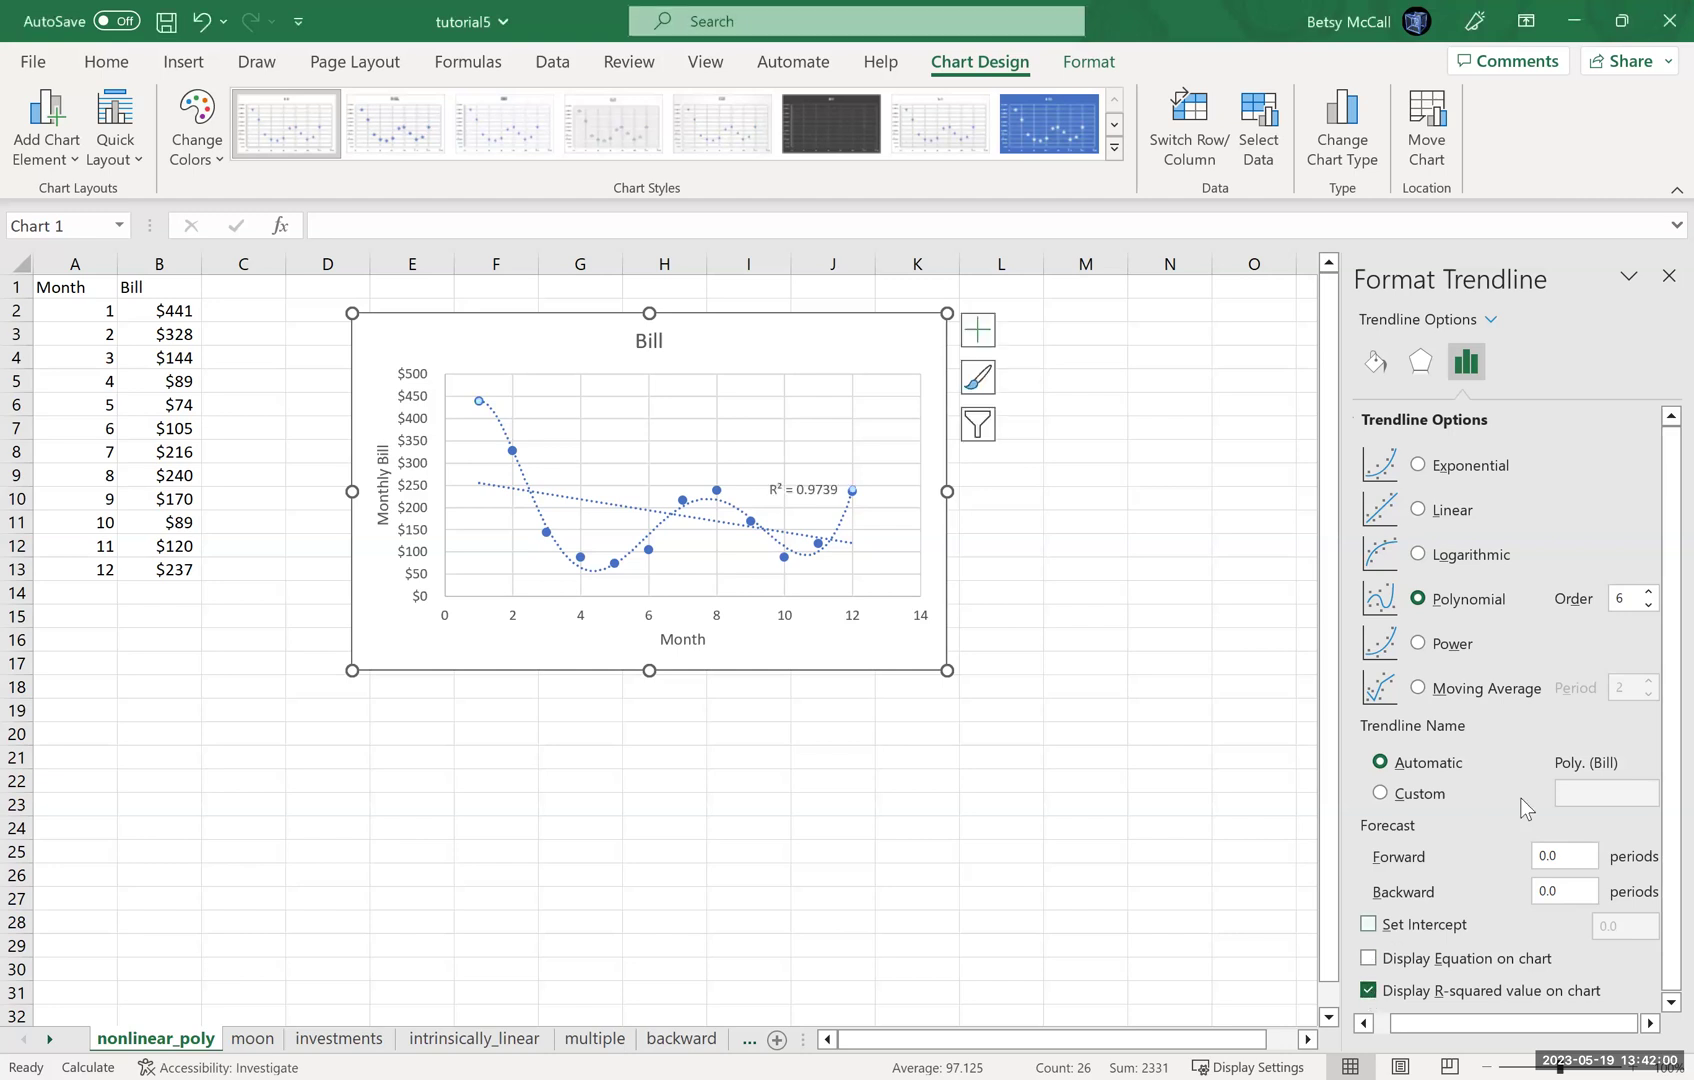
{"action": "left_click", "coordinate": [1649, 605]}
{"action": "left_click", "coordinate": [1649, 605]}
{"action": "left_click", "coordinate": [1649, 605]}
{"action": "left_click", "coordinate": [1649, 605]}
Step: Move the R² = 0.5088 label up near the chart top and close the label pane
{"action": "left_click_drag", "start_coordinate": [808, 500], "coordinate": [798, 350]}
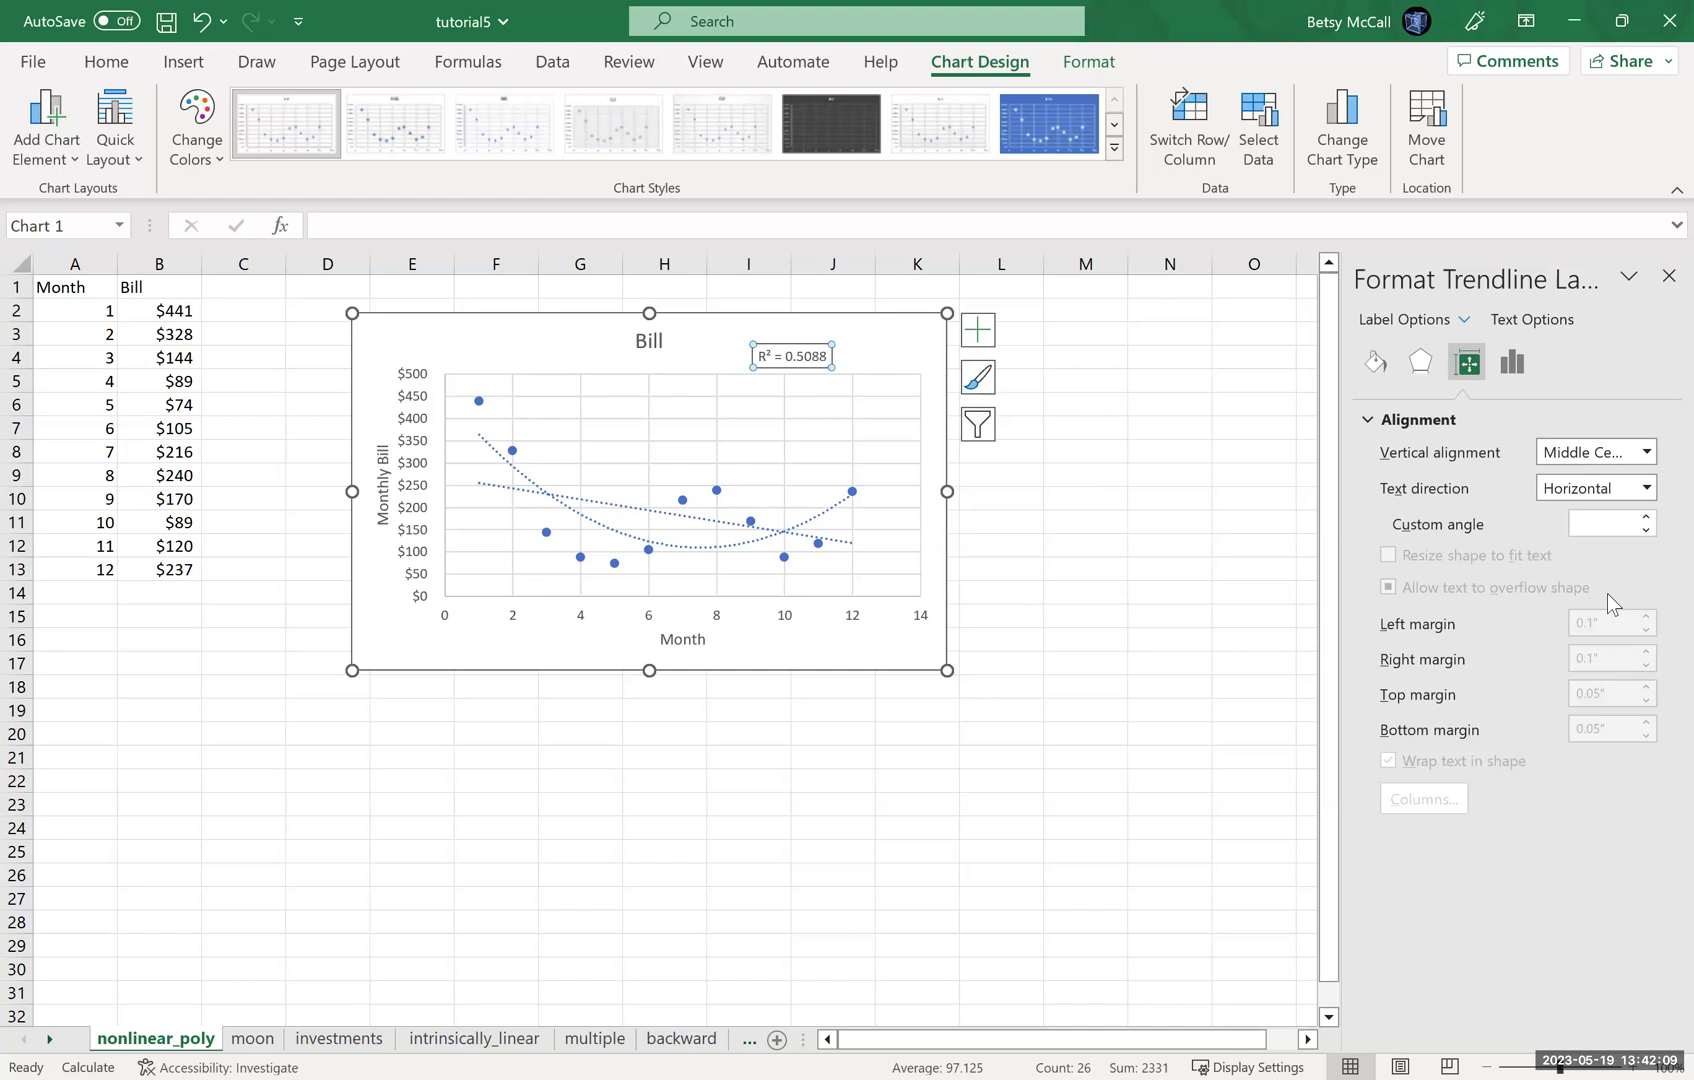
{"action": "left_click", "coordinate": [1510, 363]}
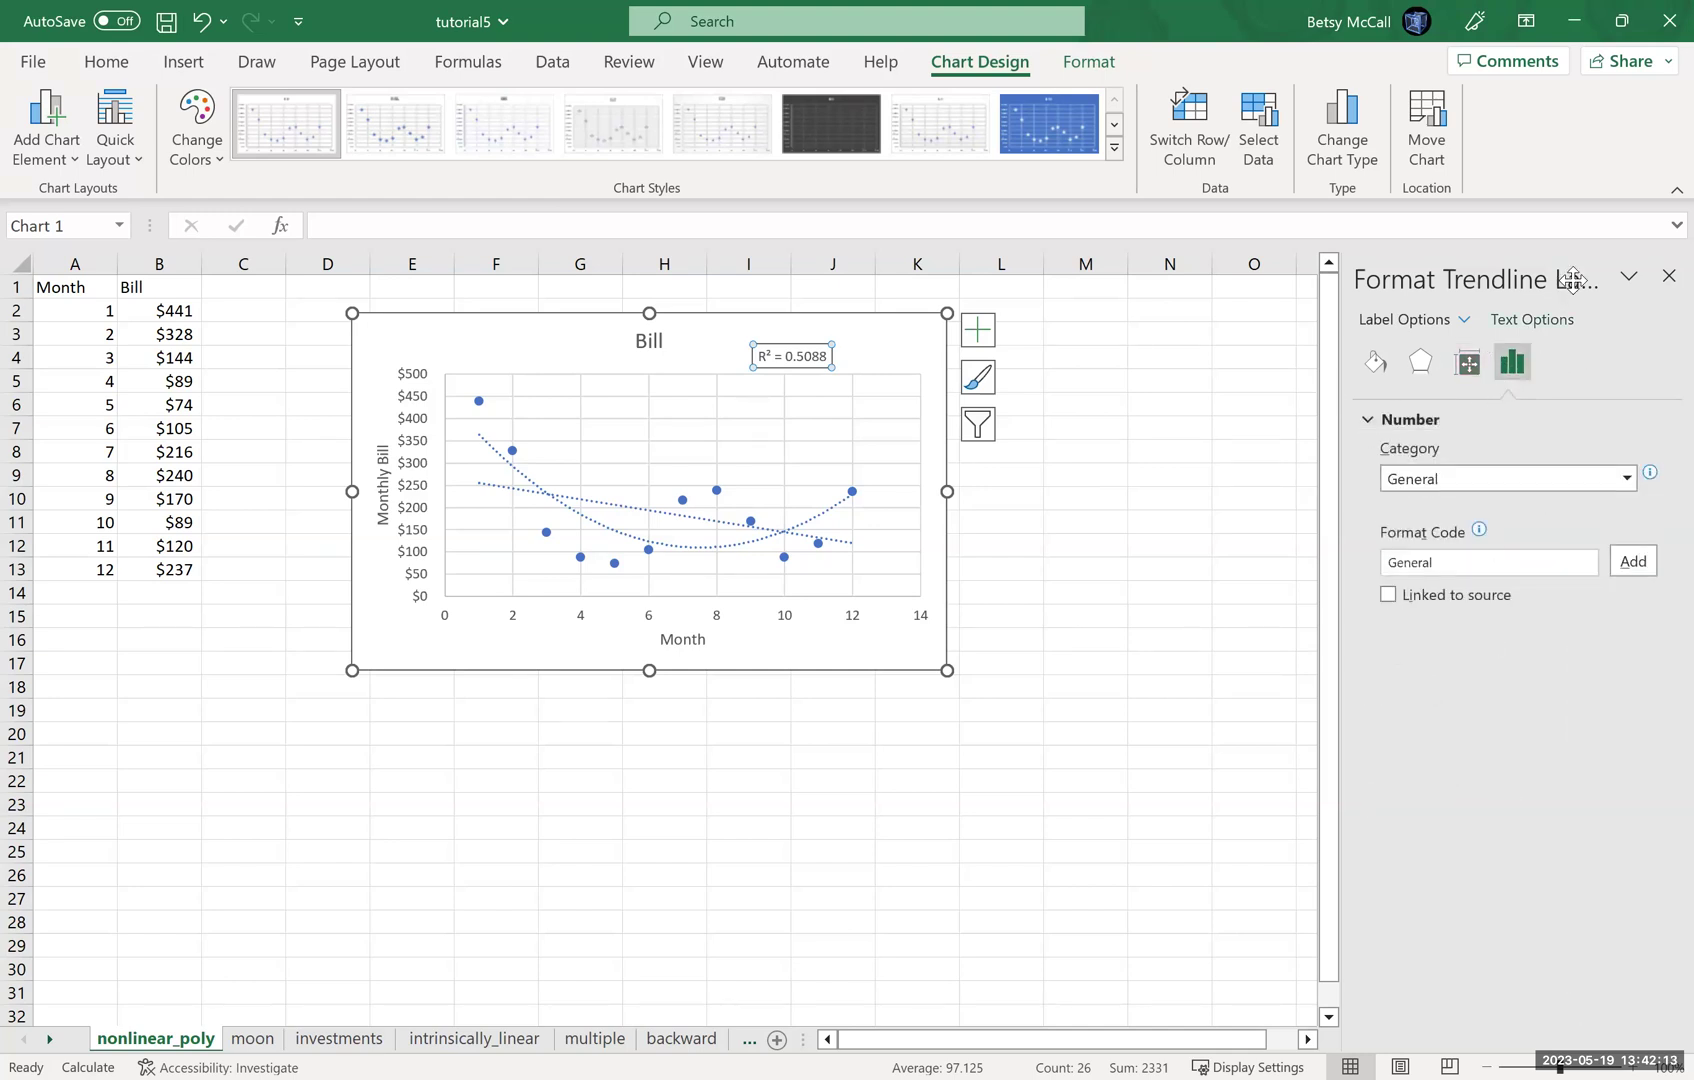
{"action": "left_click", "coordinate": [1668, 277]}
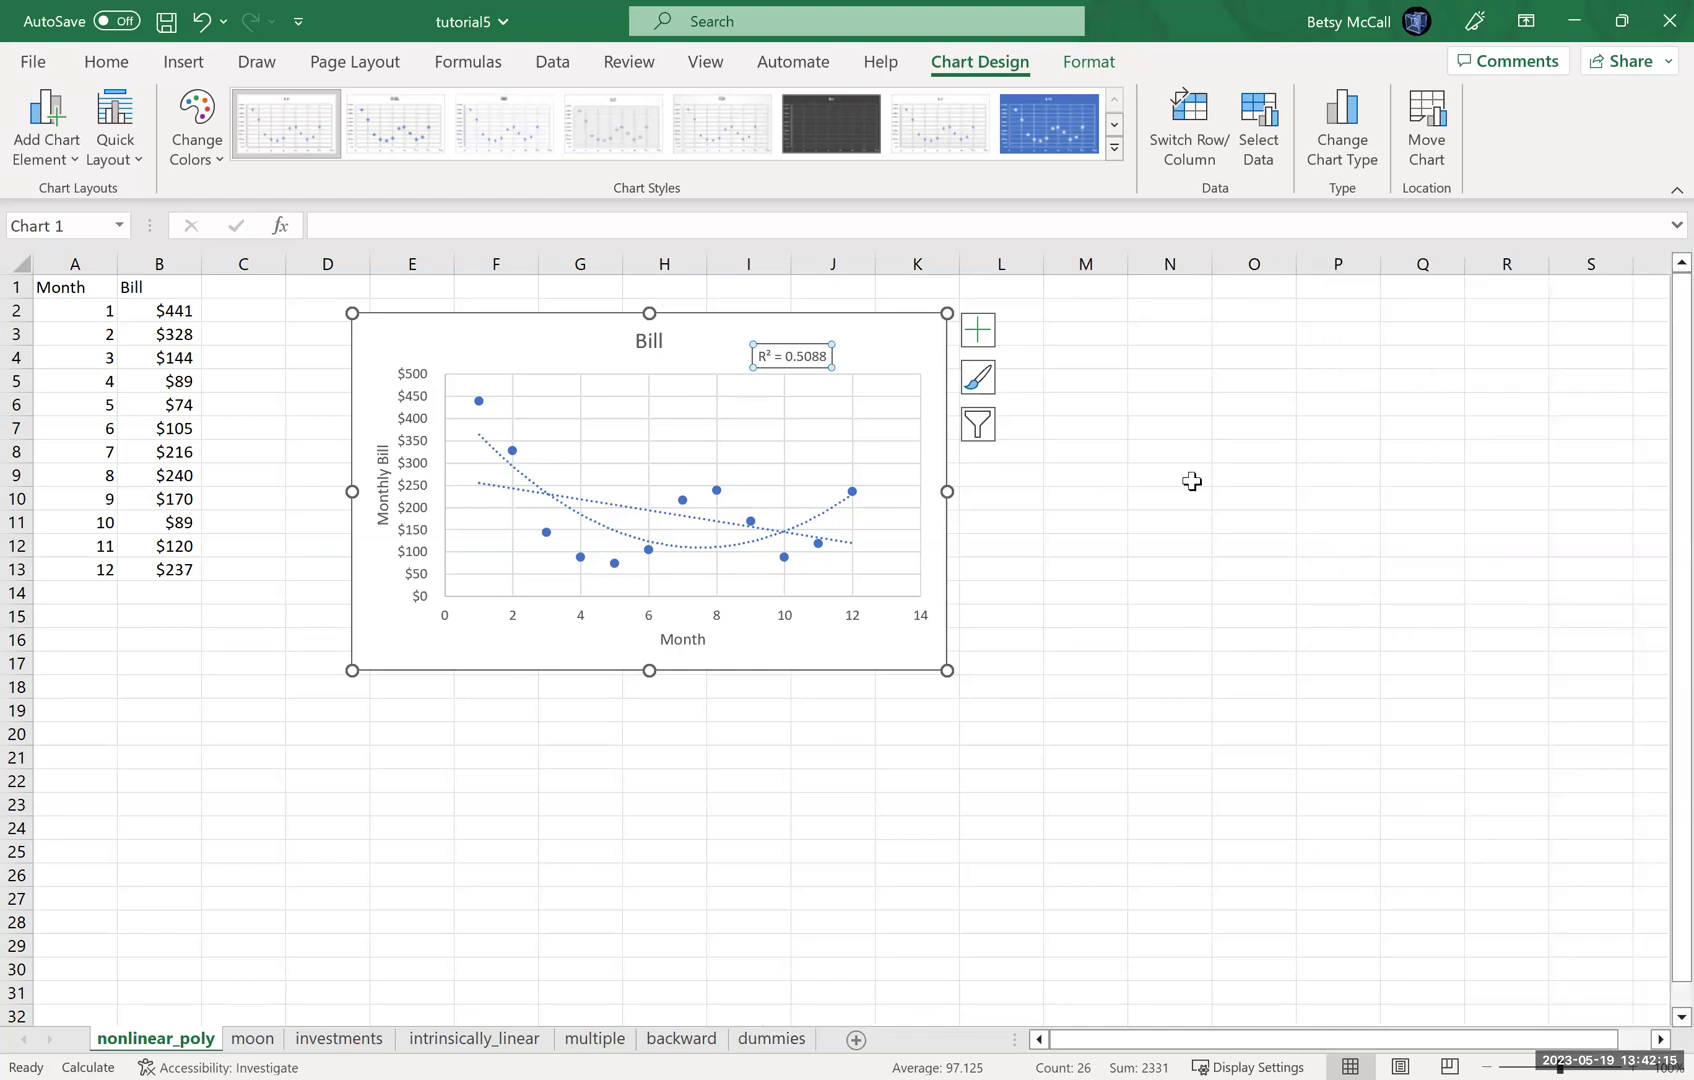
Step: Show the trendline equation on the chart and move the equation/R² label into the plot's upper right
{"action": "double_click", "coordinate": [826, 516]}
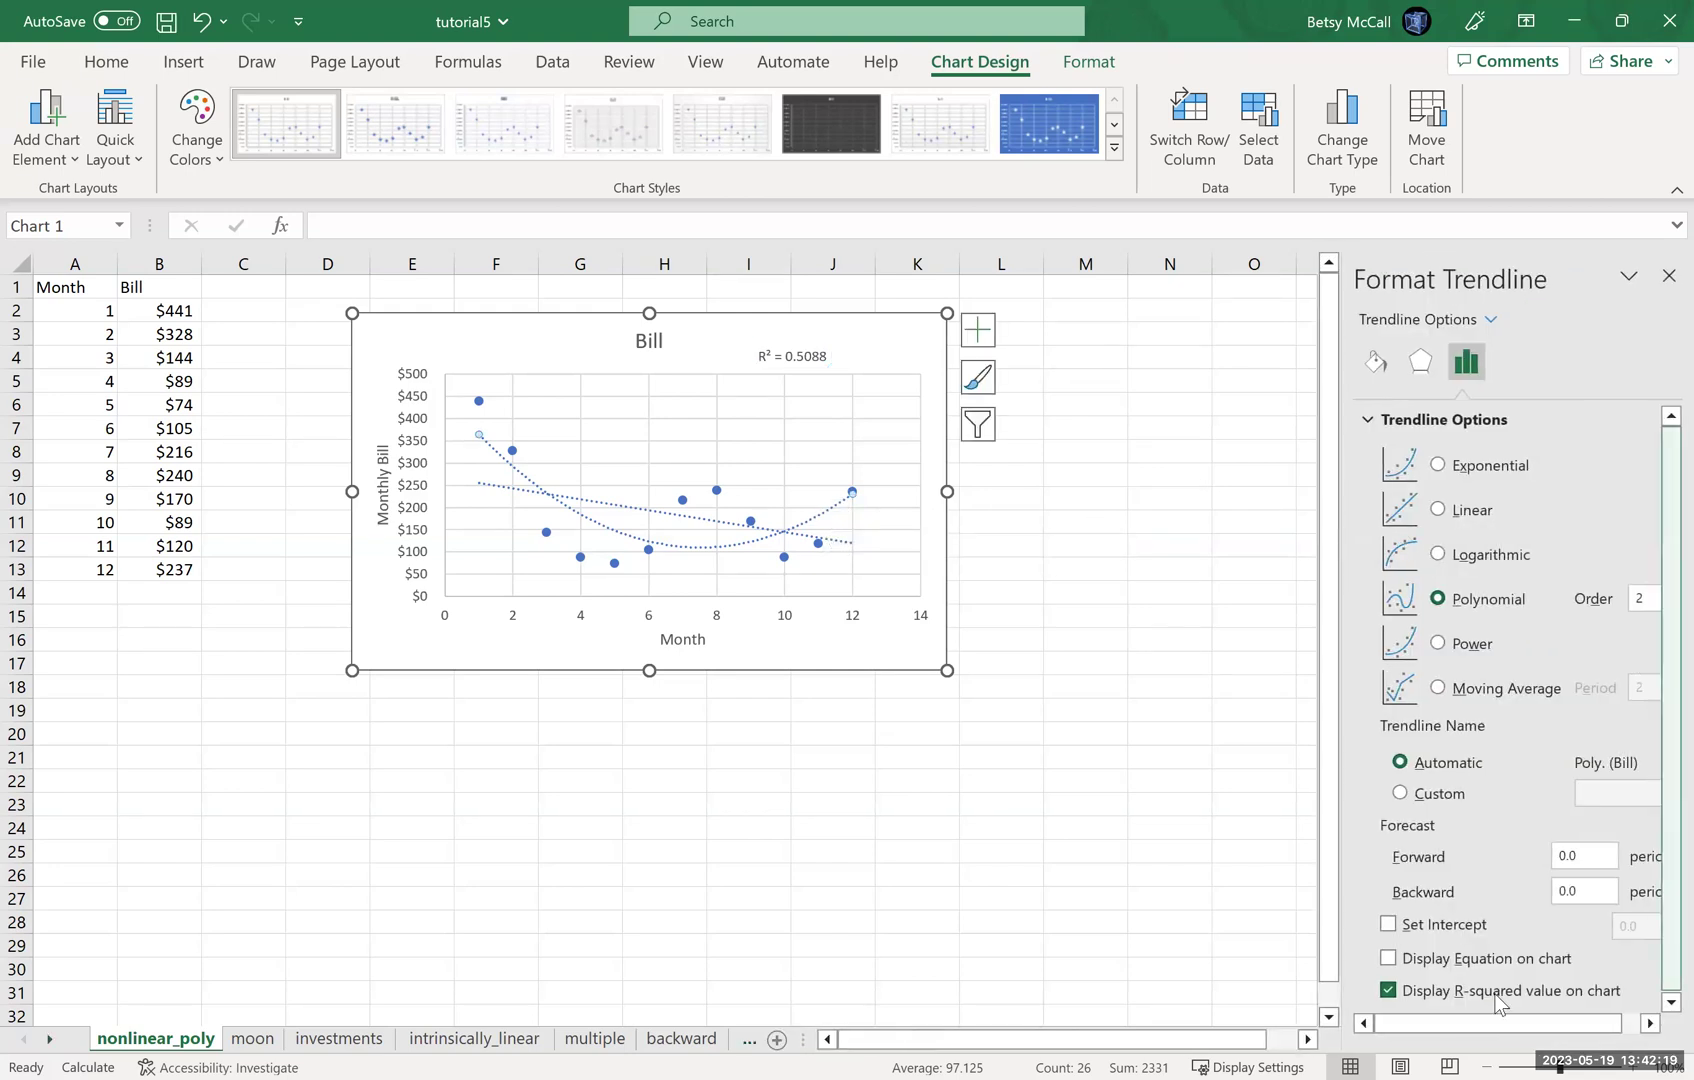
{"action": "left_click", "coordinate": [1394, 959]}
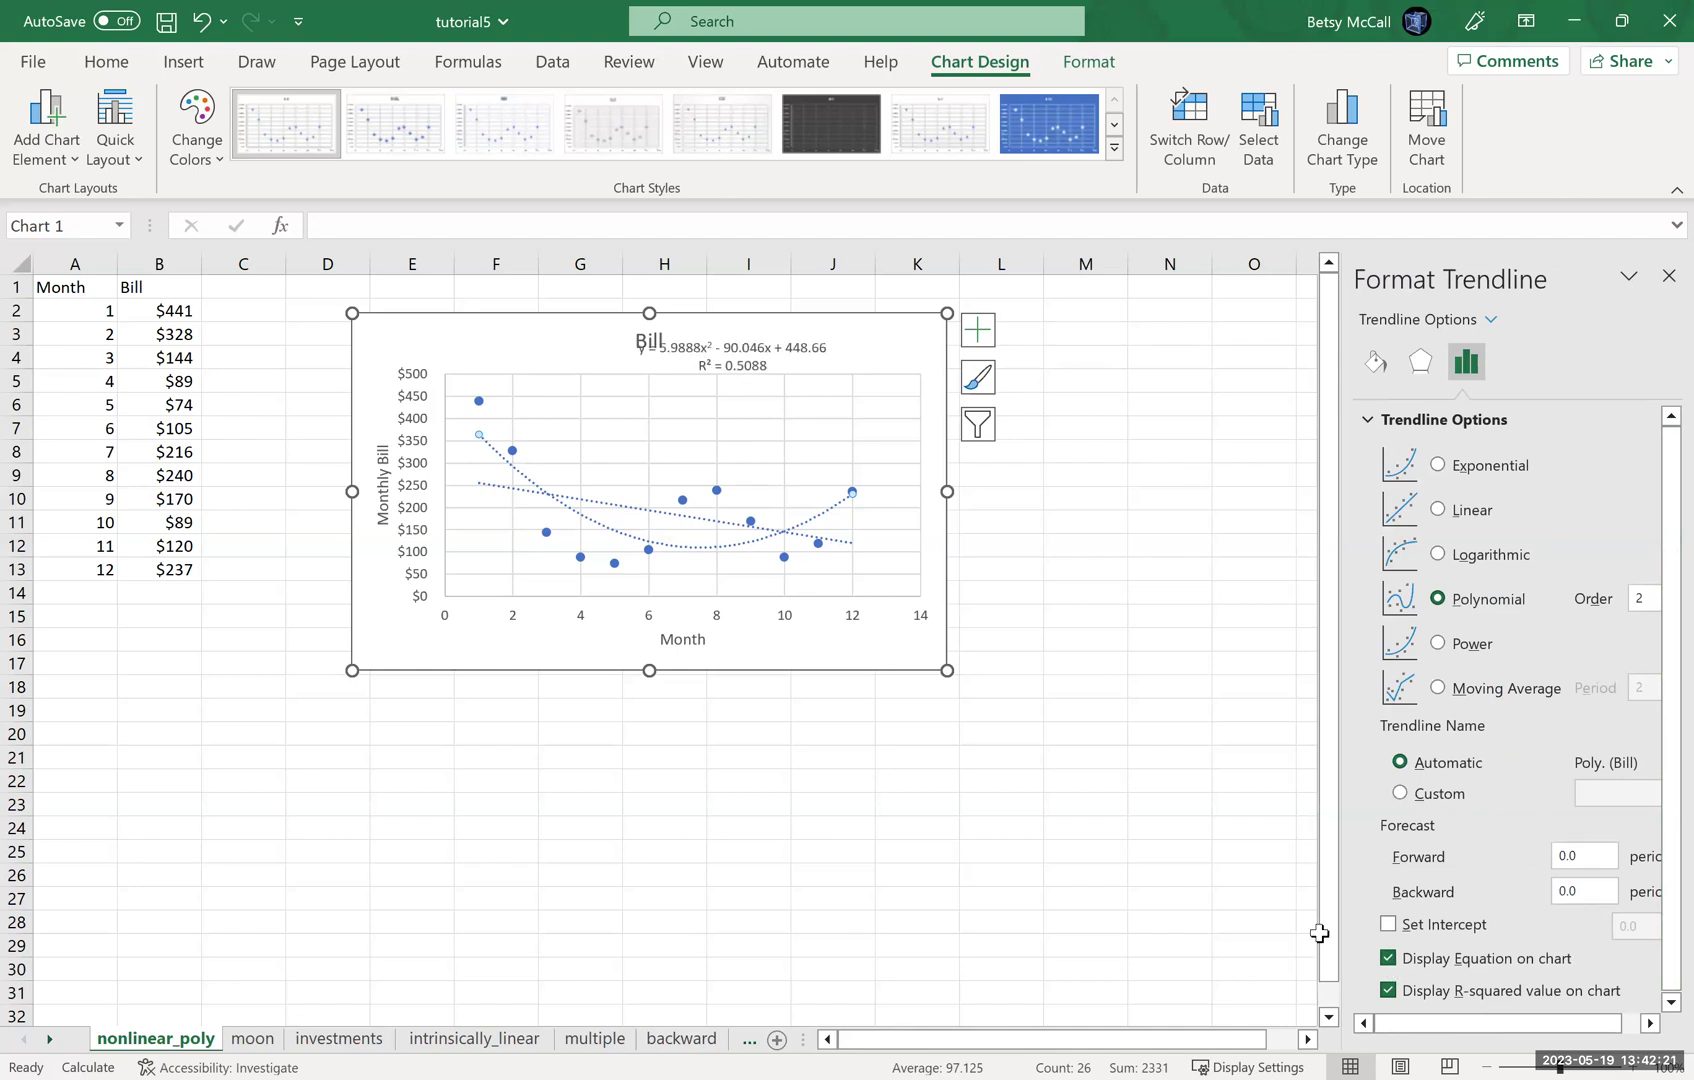
{"action": "left_click", "coordinate": [709, 347]}
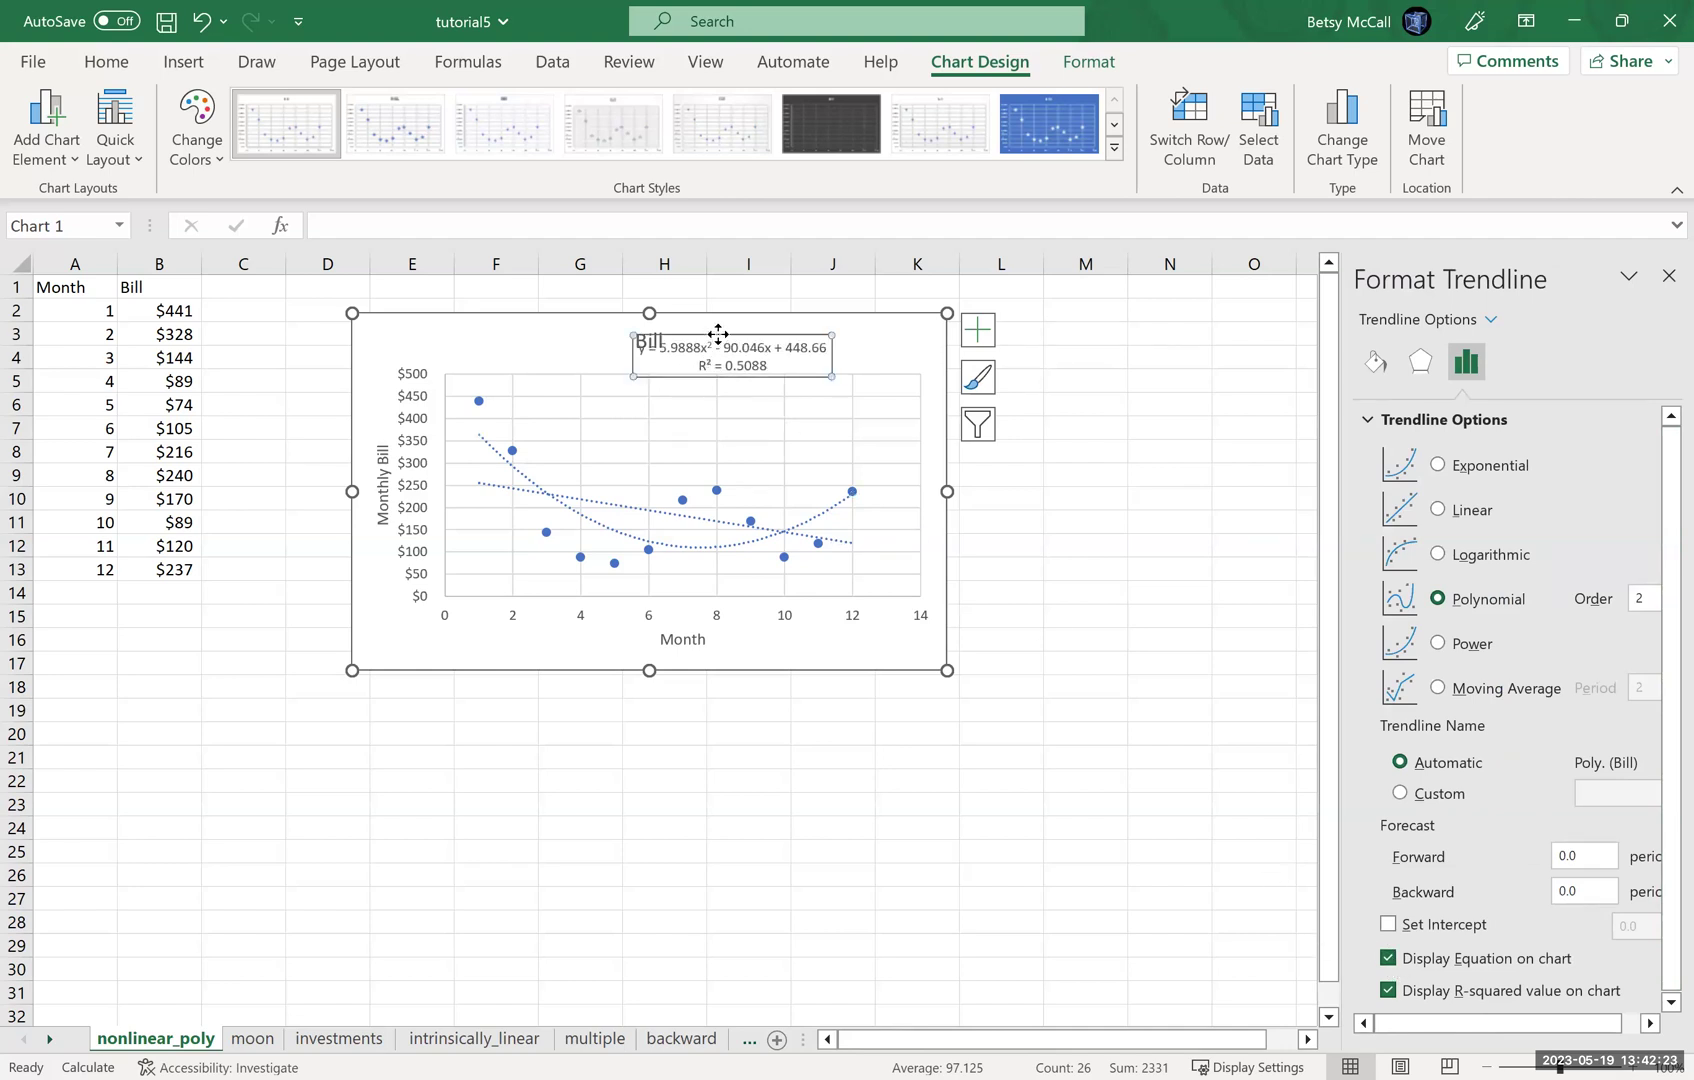
{"action": "left_click_drag", "start_coordinate": [716, 337], "coordinate": [806, 426]}
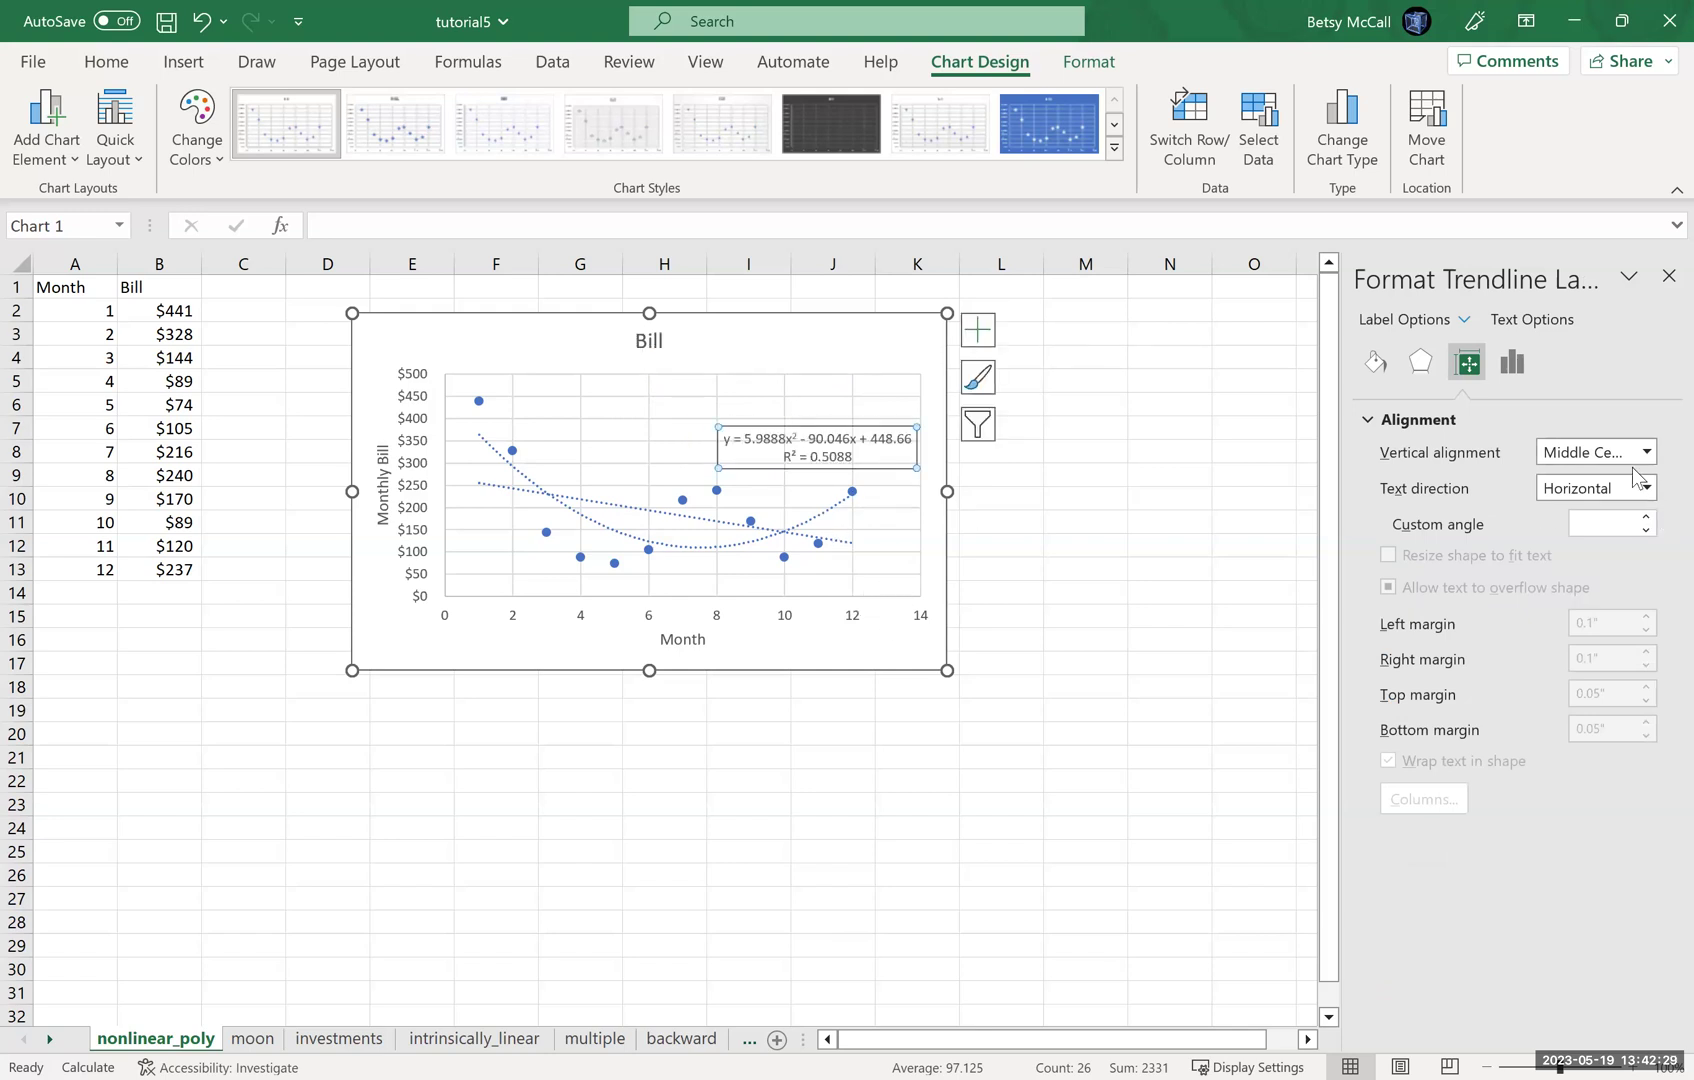
{"action": "left_click", "coordinate": [1515, 366]}
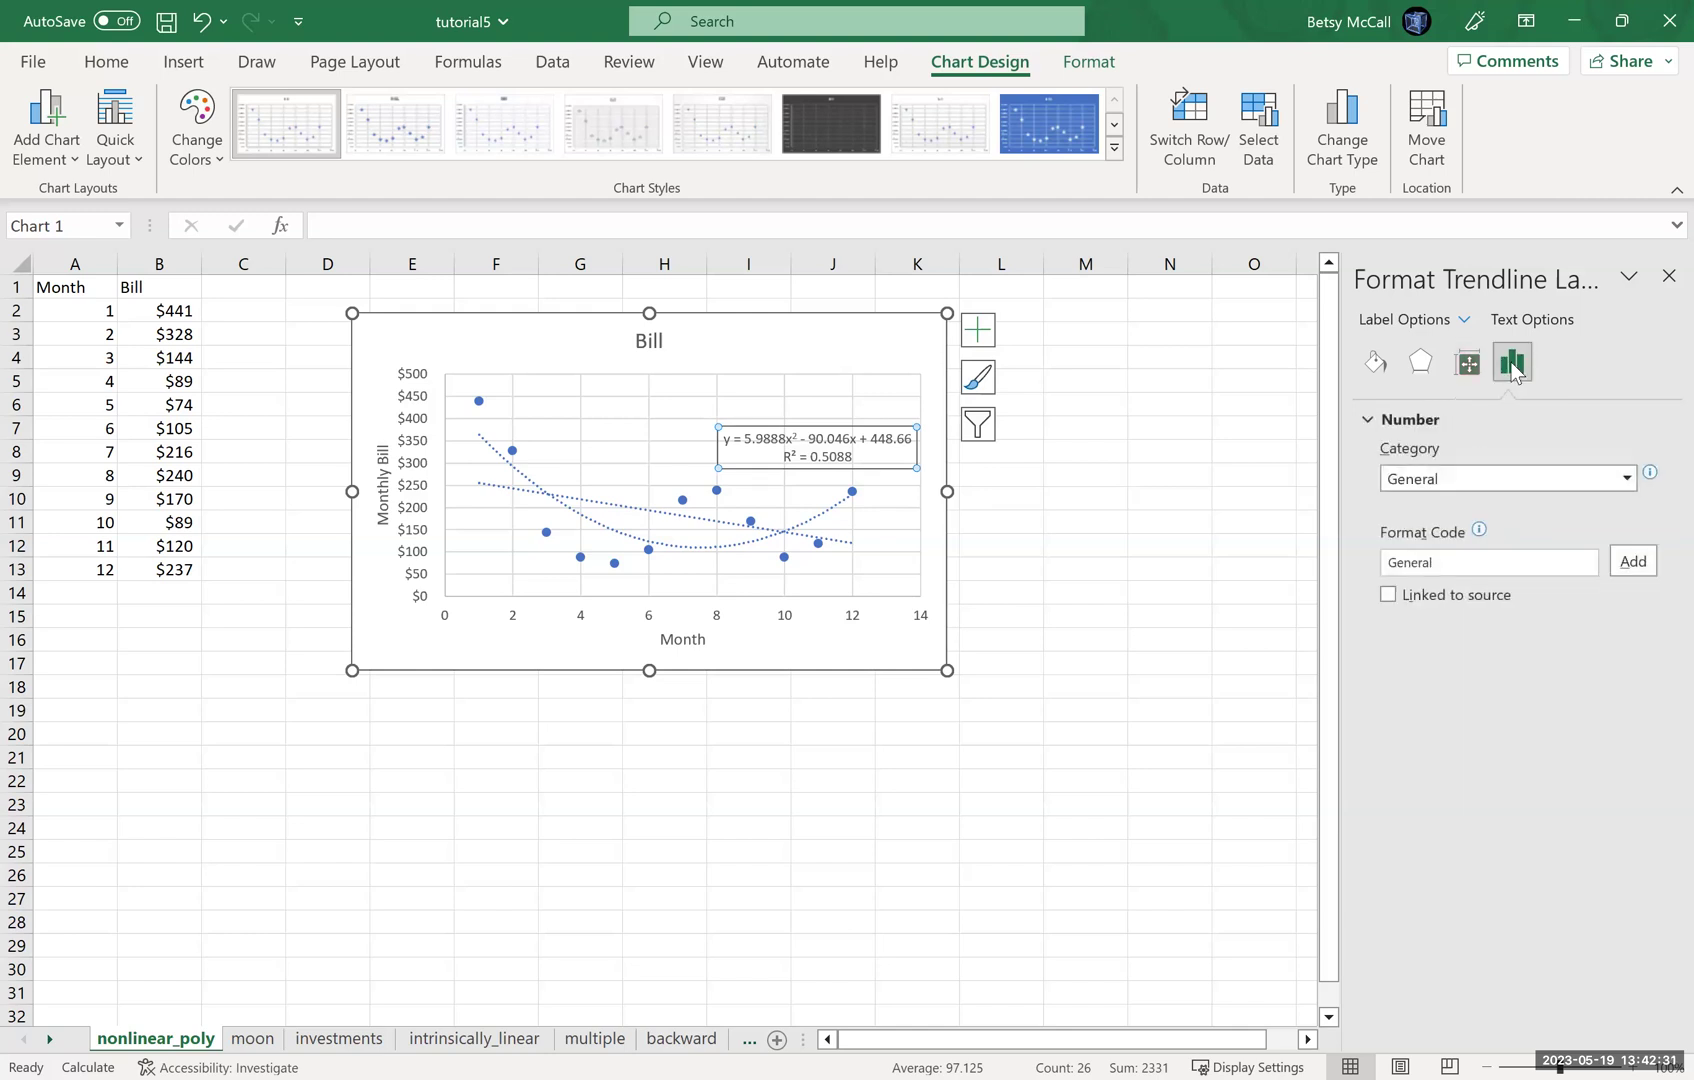
{"action": "left_click", "coordinate": [1665, 277]}
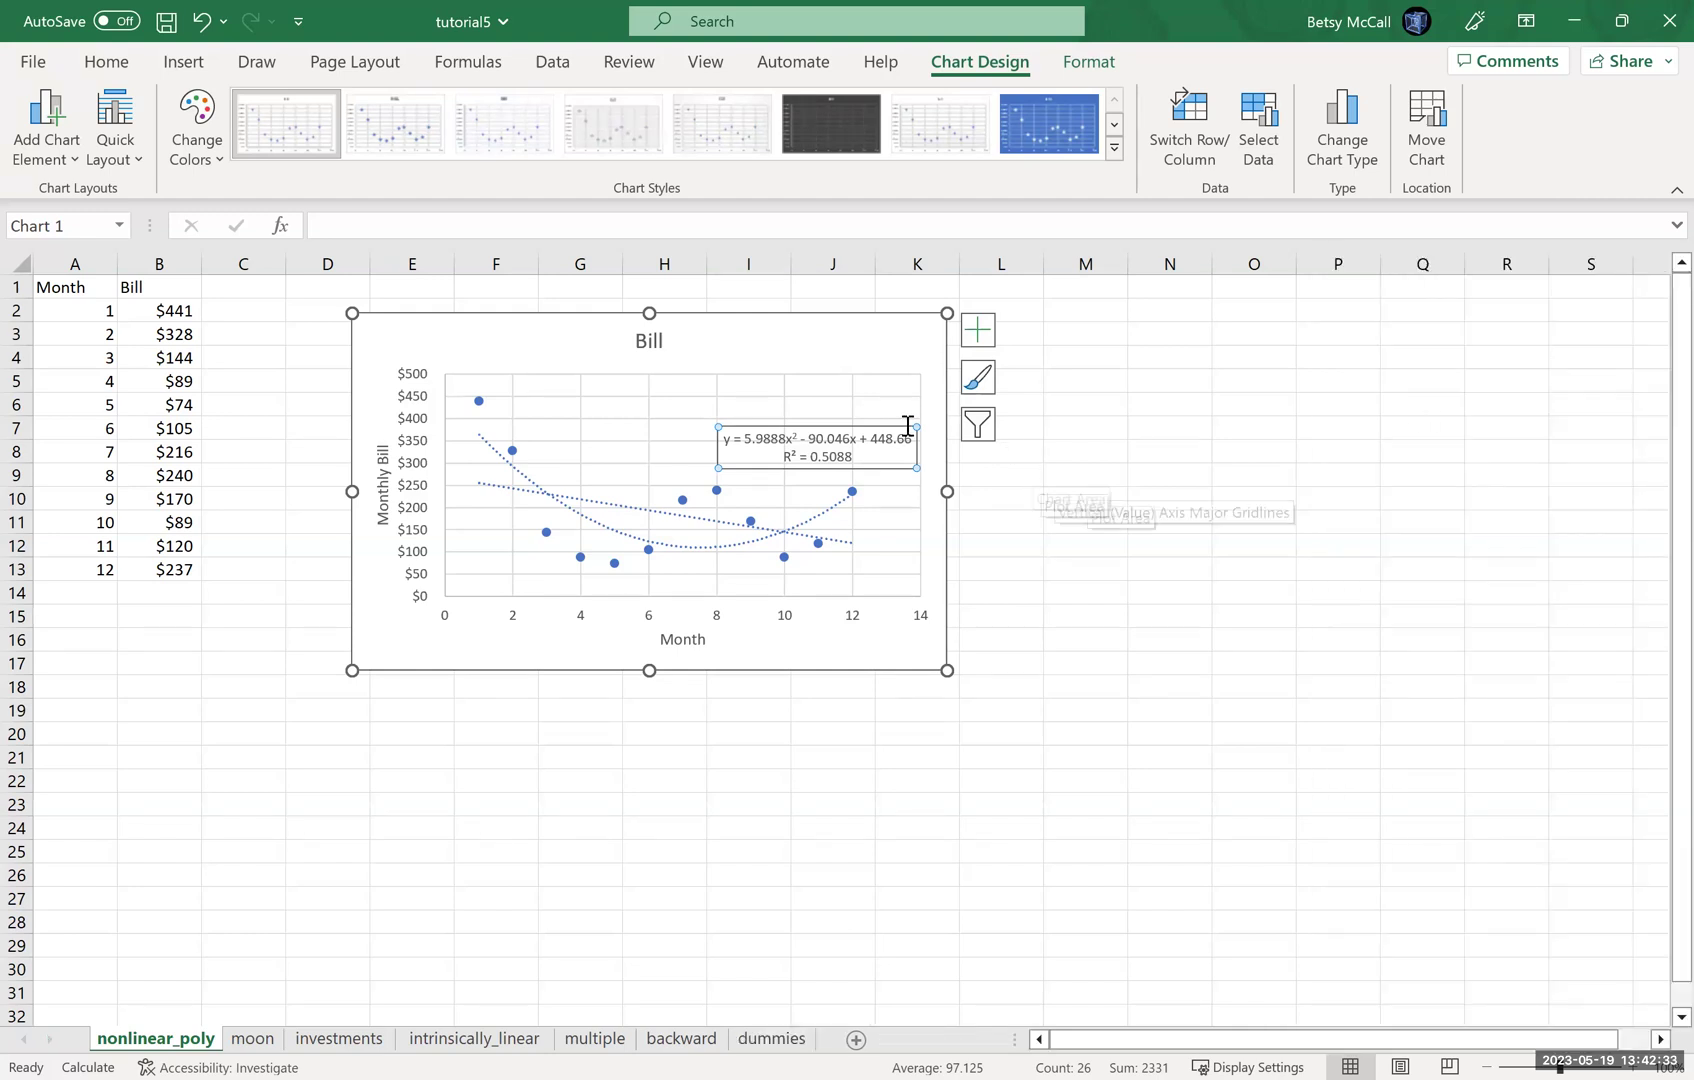
{"action": "double_click", "coordinate": [829, 510]}
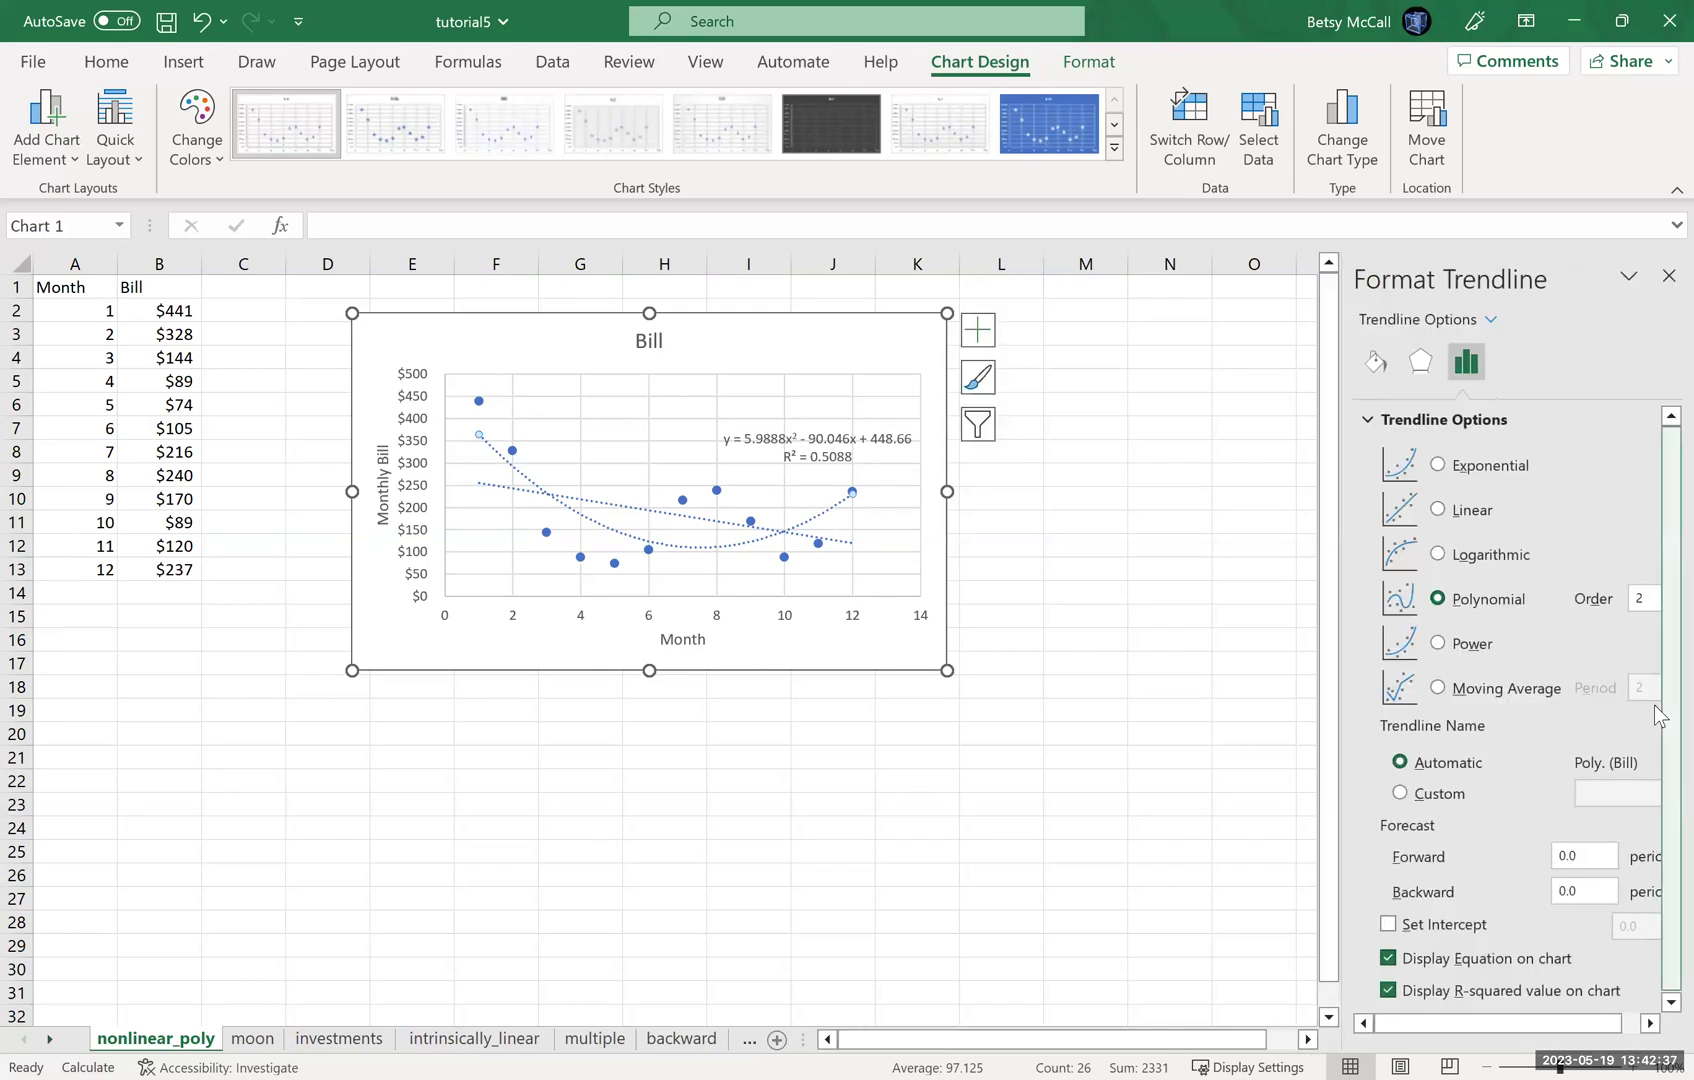
Step: Step the polynomial order from 2 up to 6 (R² = 0.9739) while checking the equation, then lower it one step
{"action": "left_click", "coordinate": [1648, 1023]}
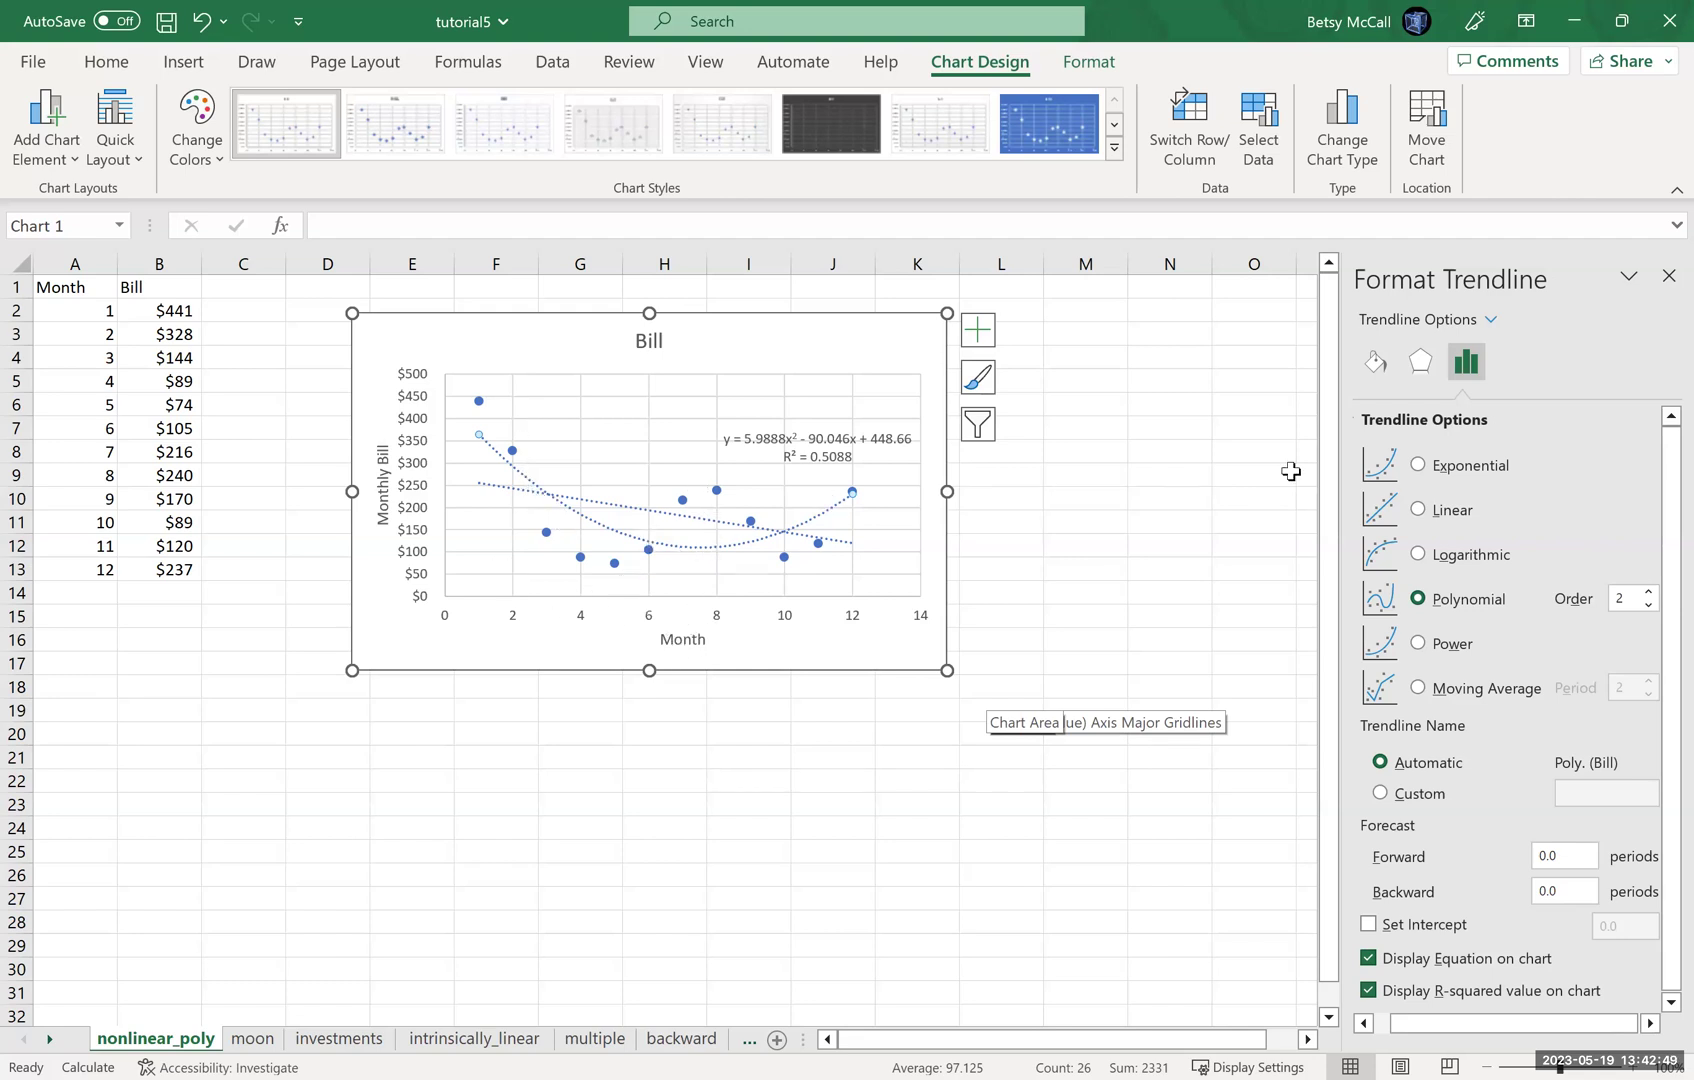
{"action": "left_click", "coordinate": [1650, 593]}
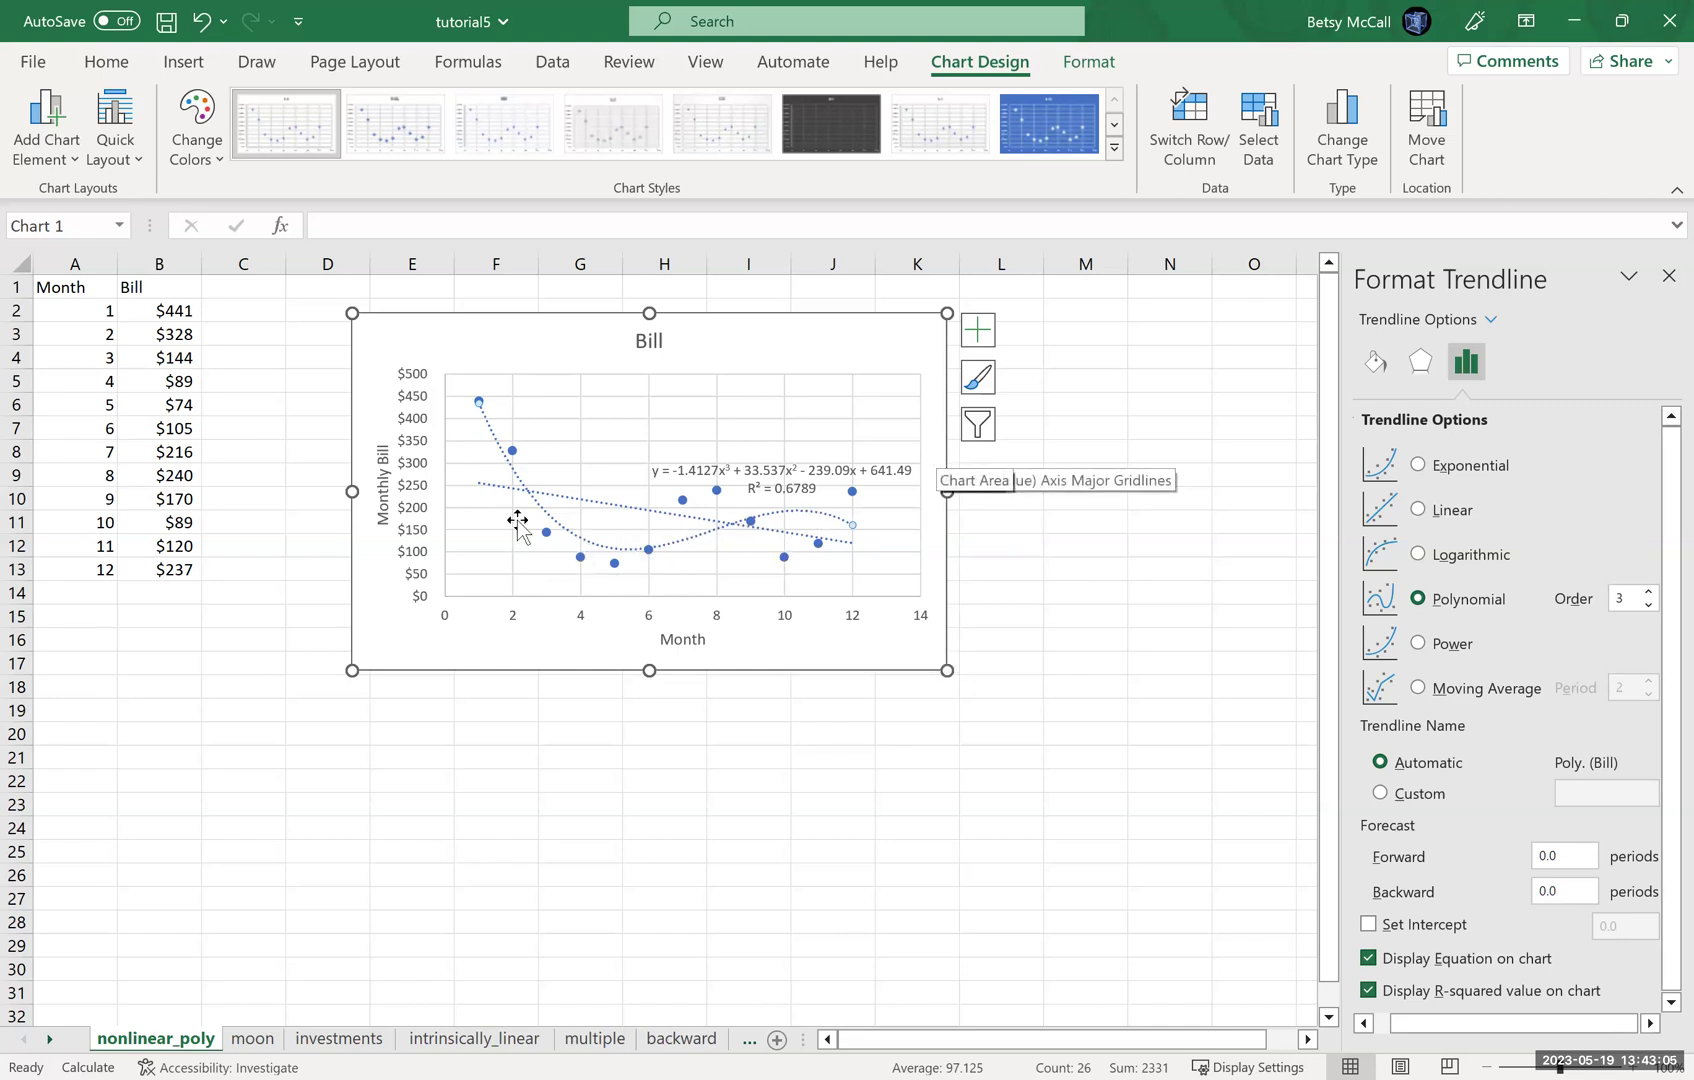
{"action": "mouse_move", "coordinate": [782, 555]}
{"action": "left_click", "coordinate": [1650, 592]}
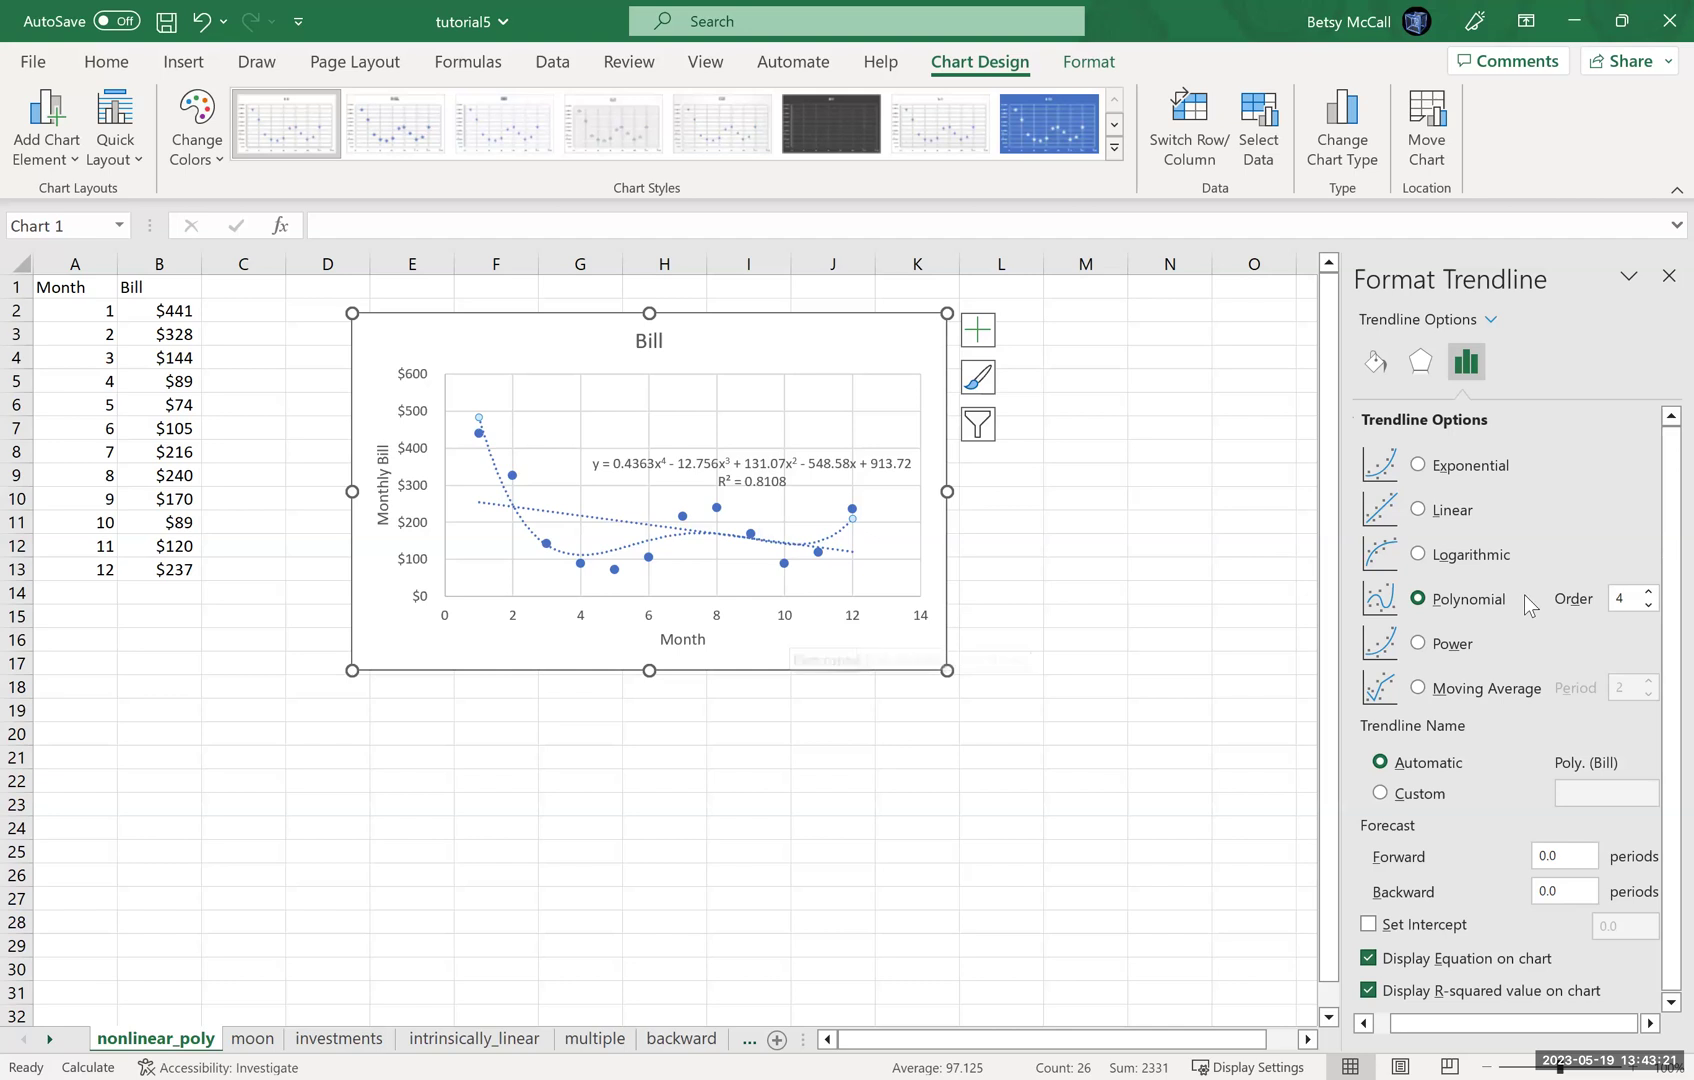
{"action": "left_click", "coordinate": [1649, 594]}
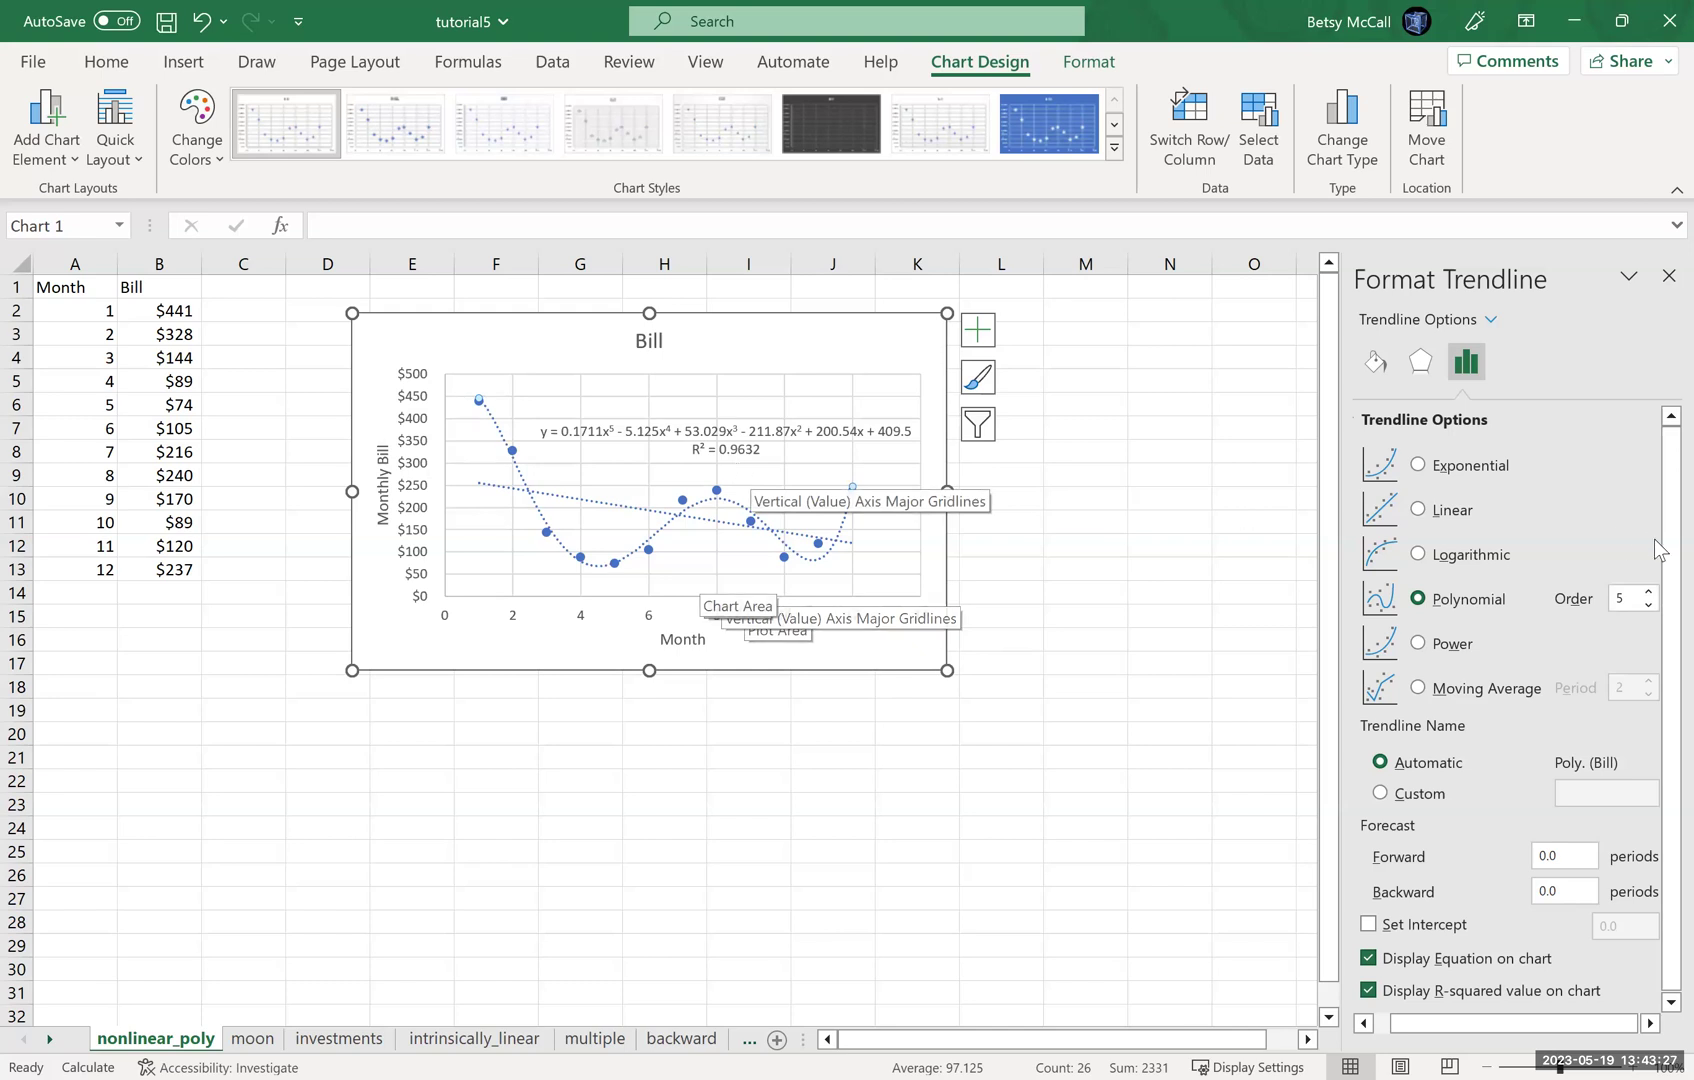
{"action": "left_click", "coordinate": [1649, 593]}
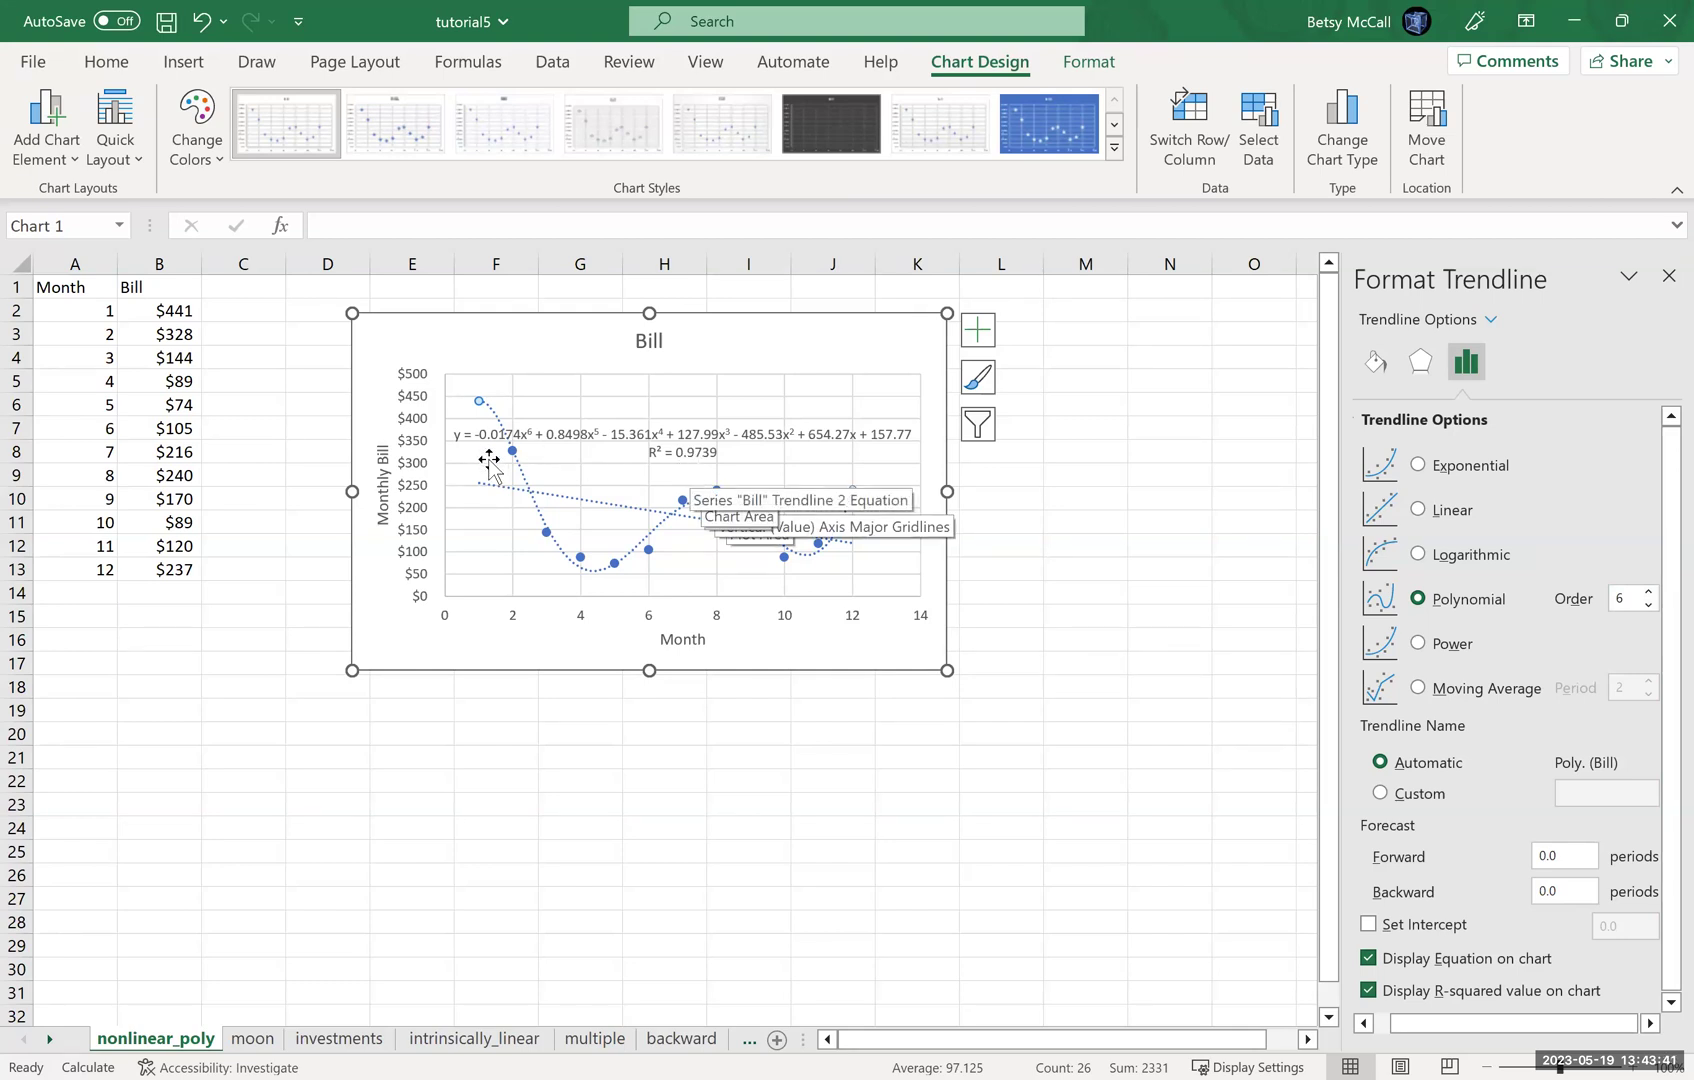
{"action": "left_click", "coordinate": [1648, 605]}
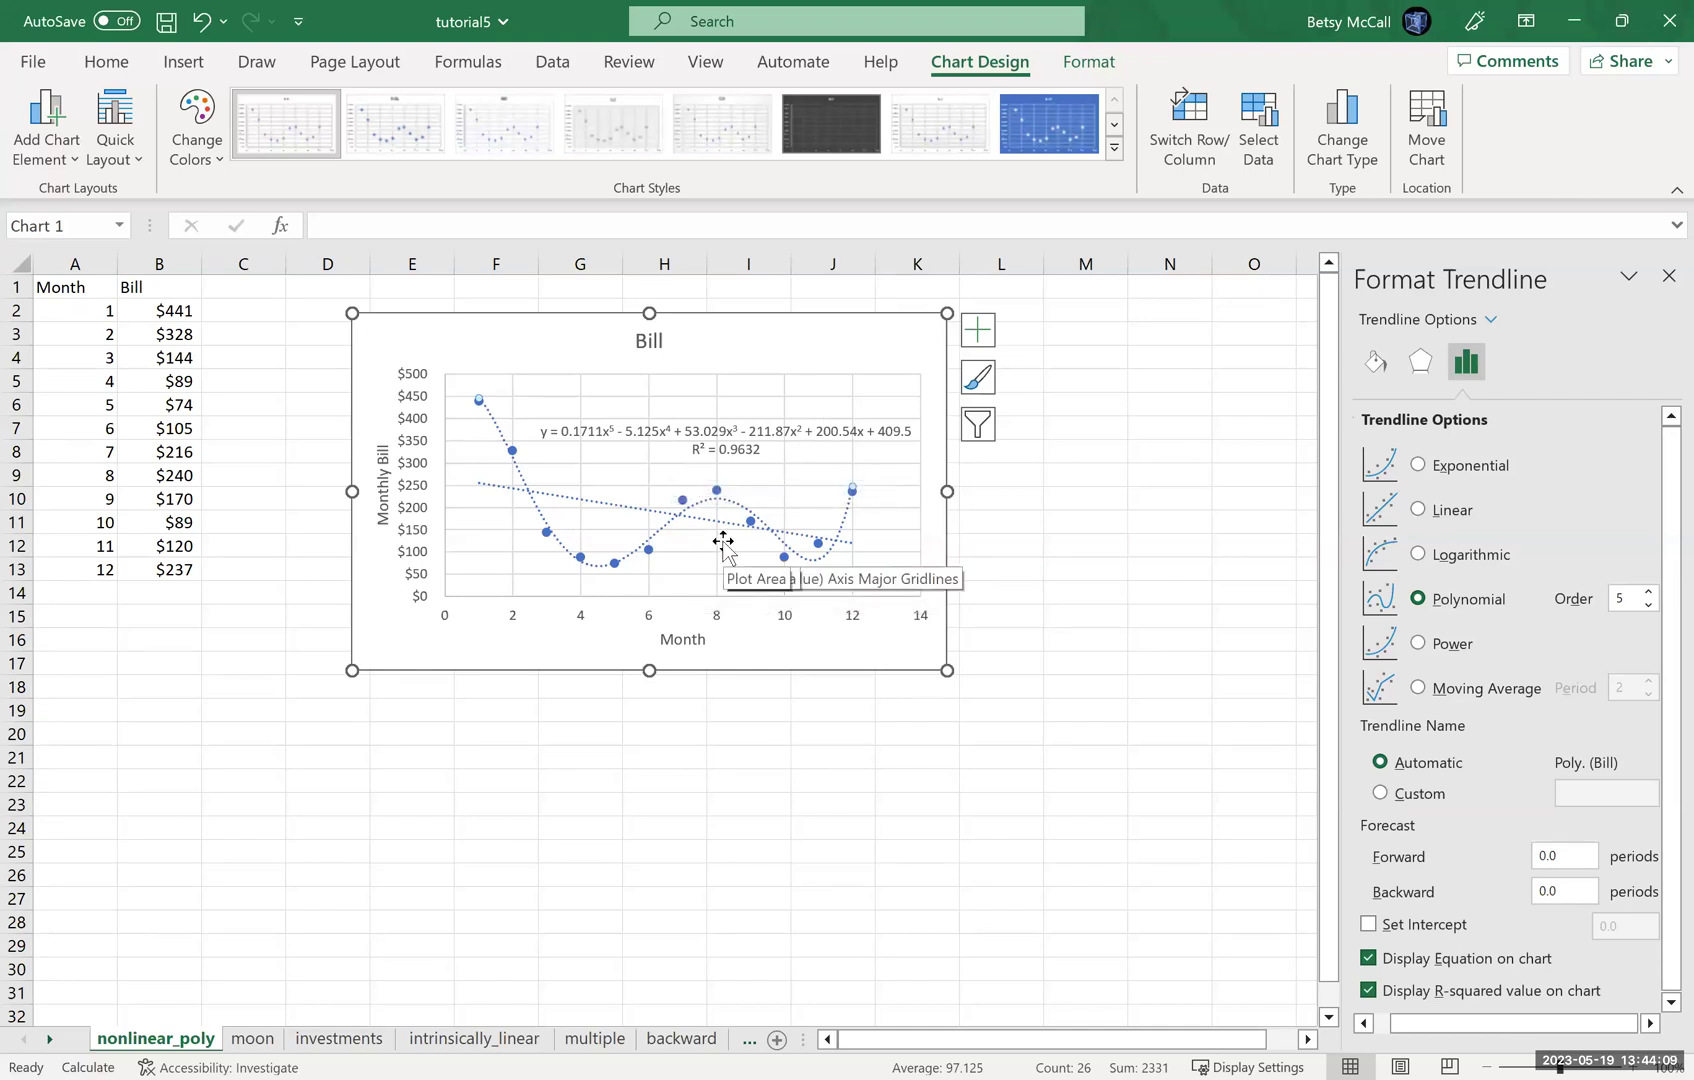
Step: Raise the trendline to a 5th-order polynomial, giving R² = 0.9632
{"action": "left_click", "coordinate": [1648, 591]}
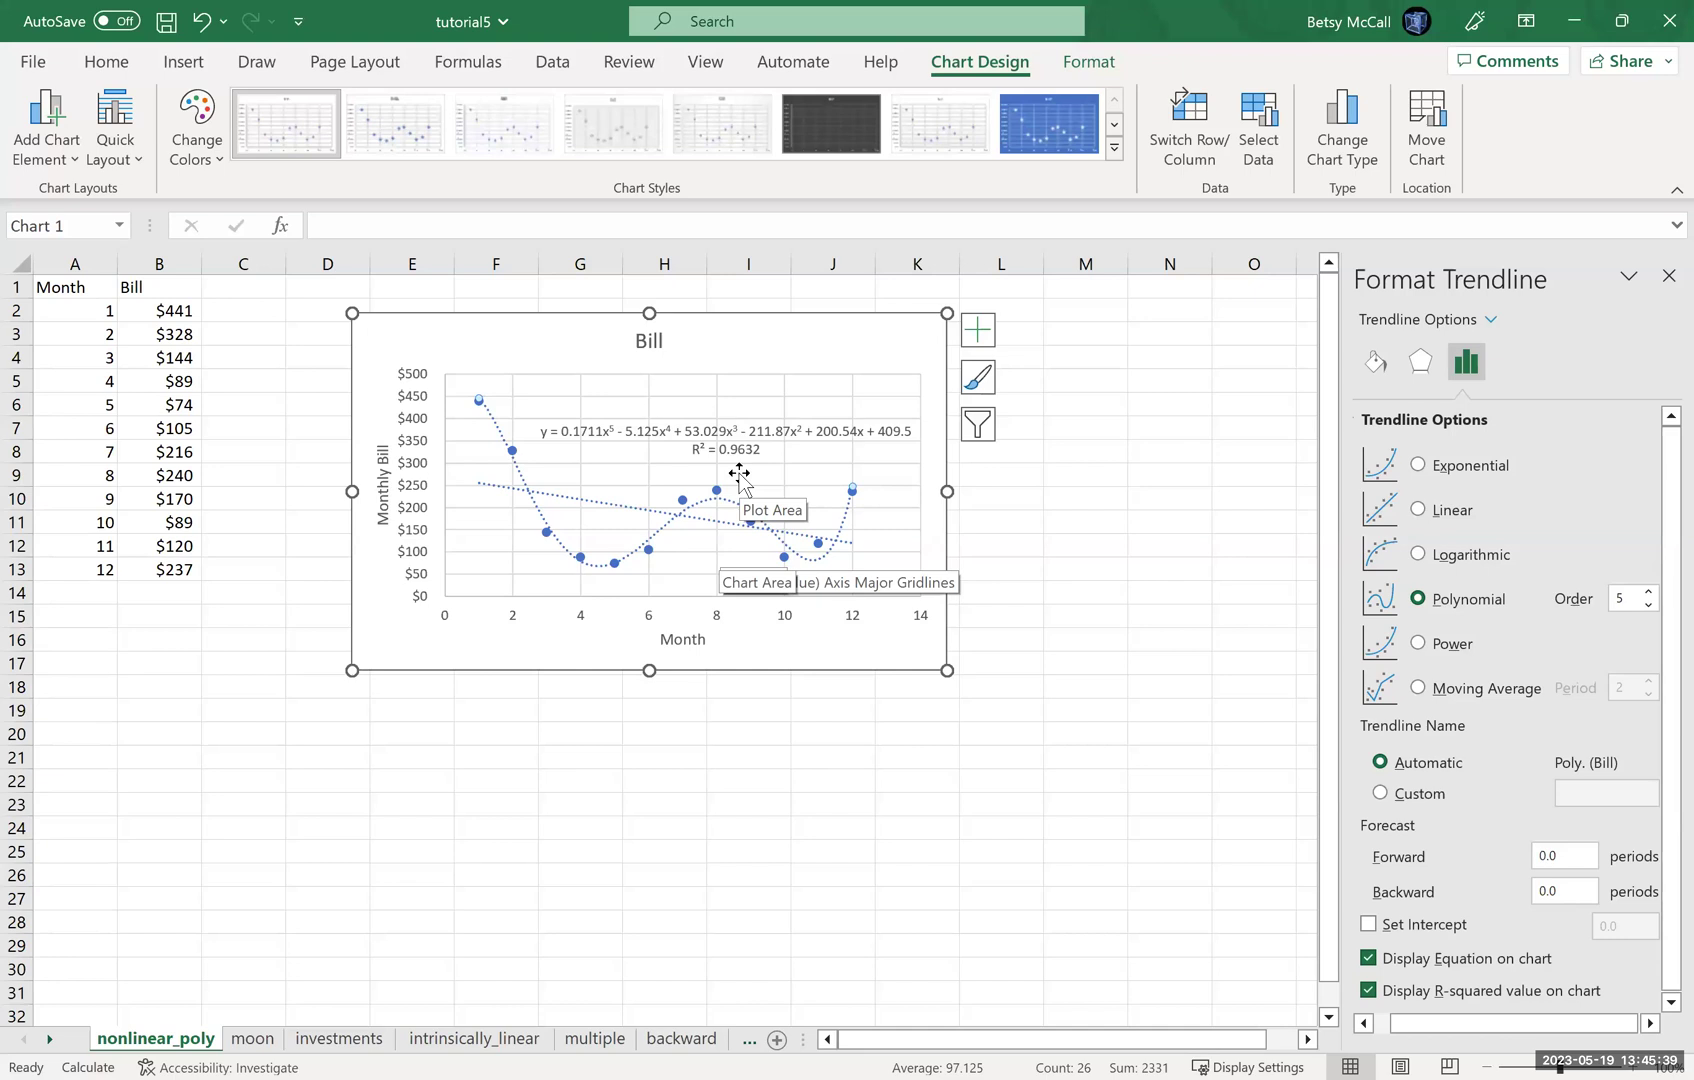
{"action": "left_click", "coordinate": [1648, 591]}
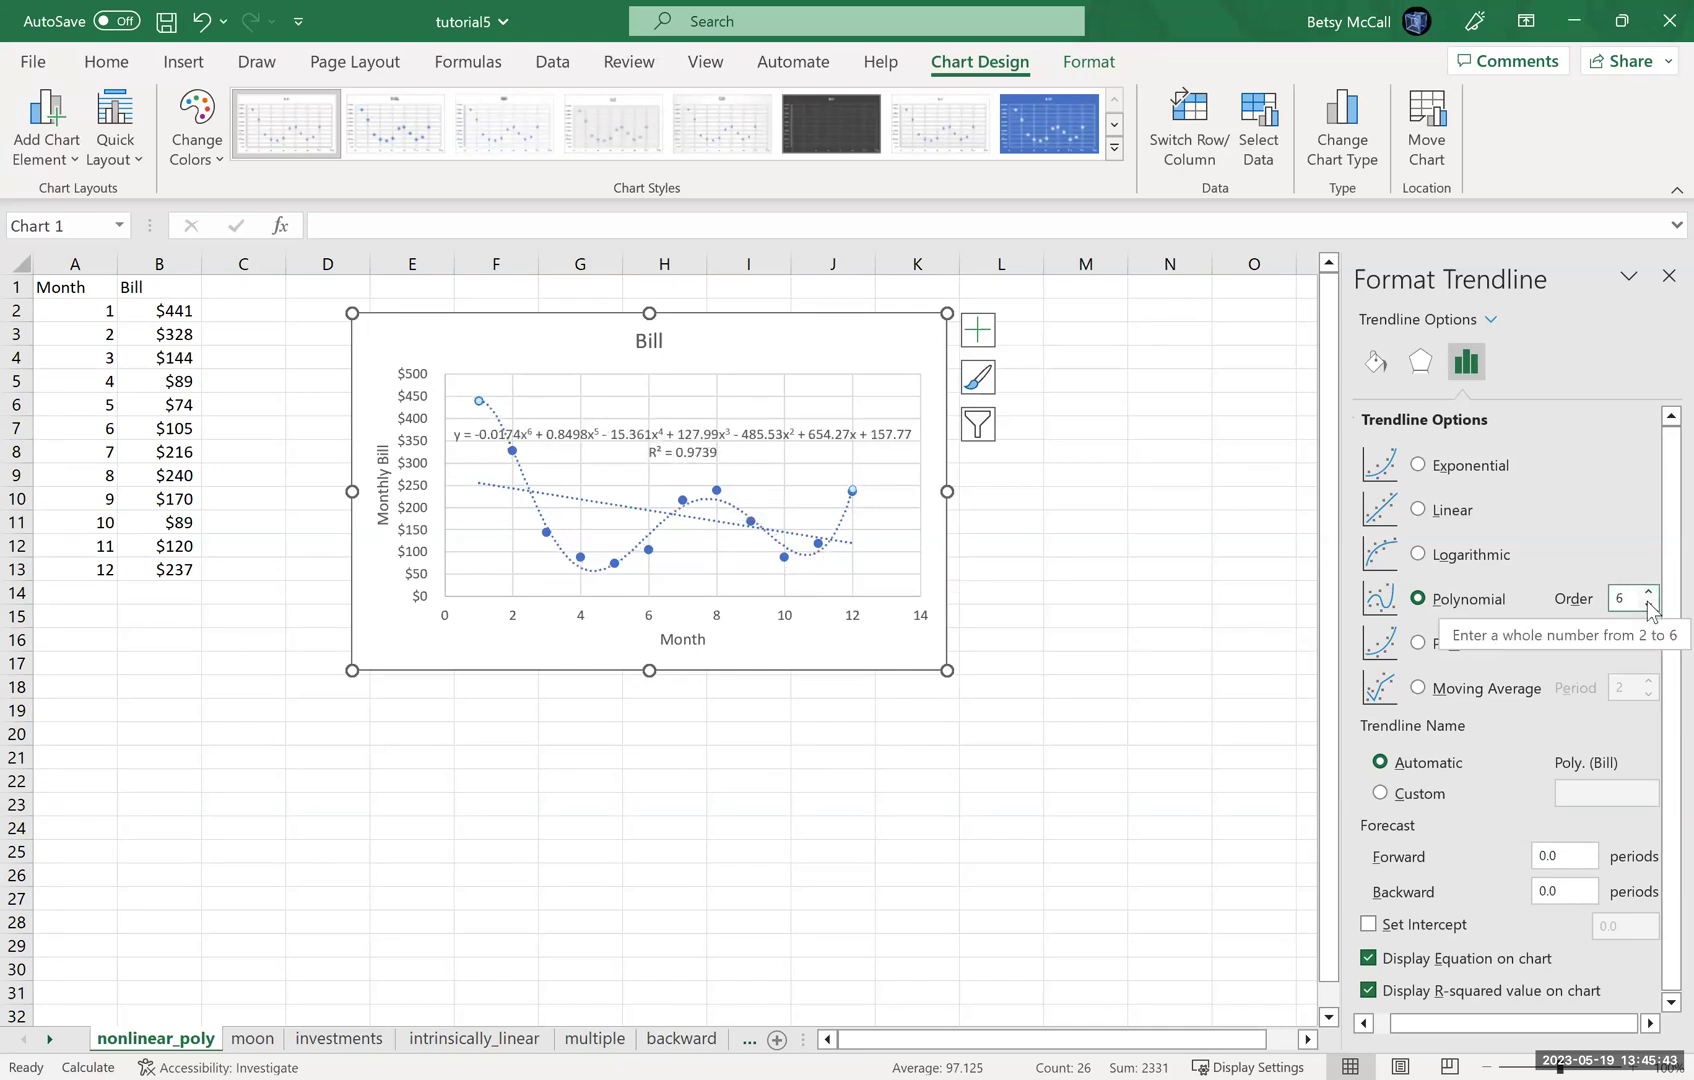
{"action": "left_click", "coordinate": [1648, 604]}
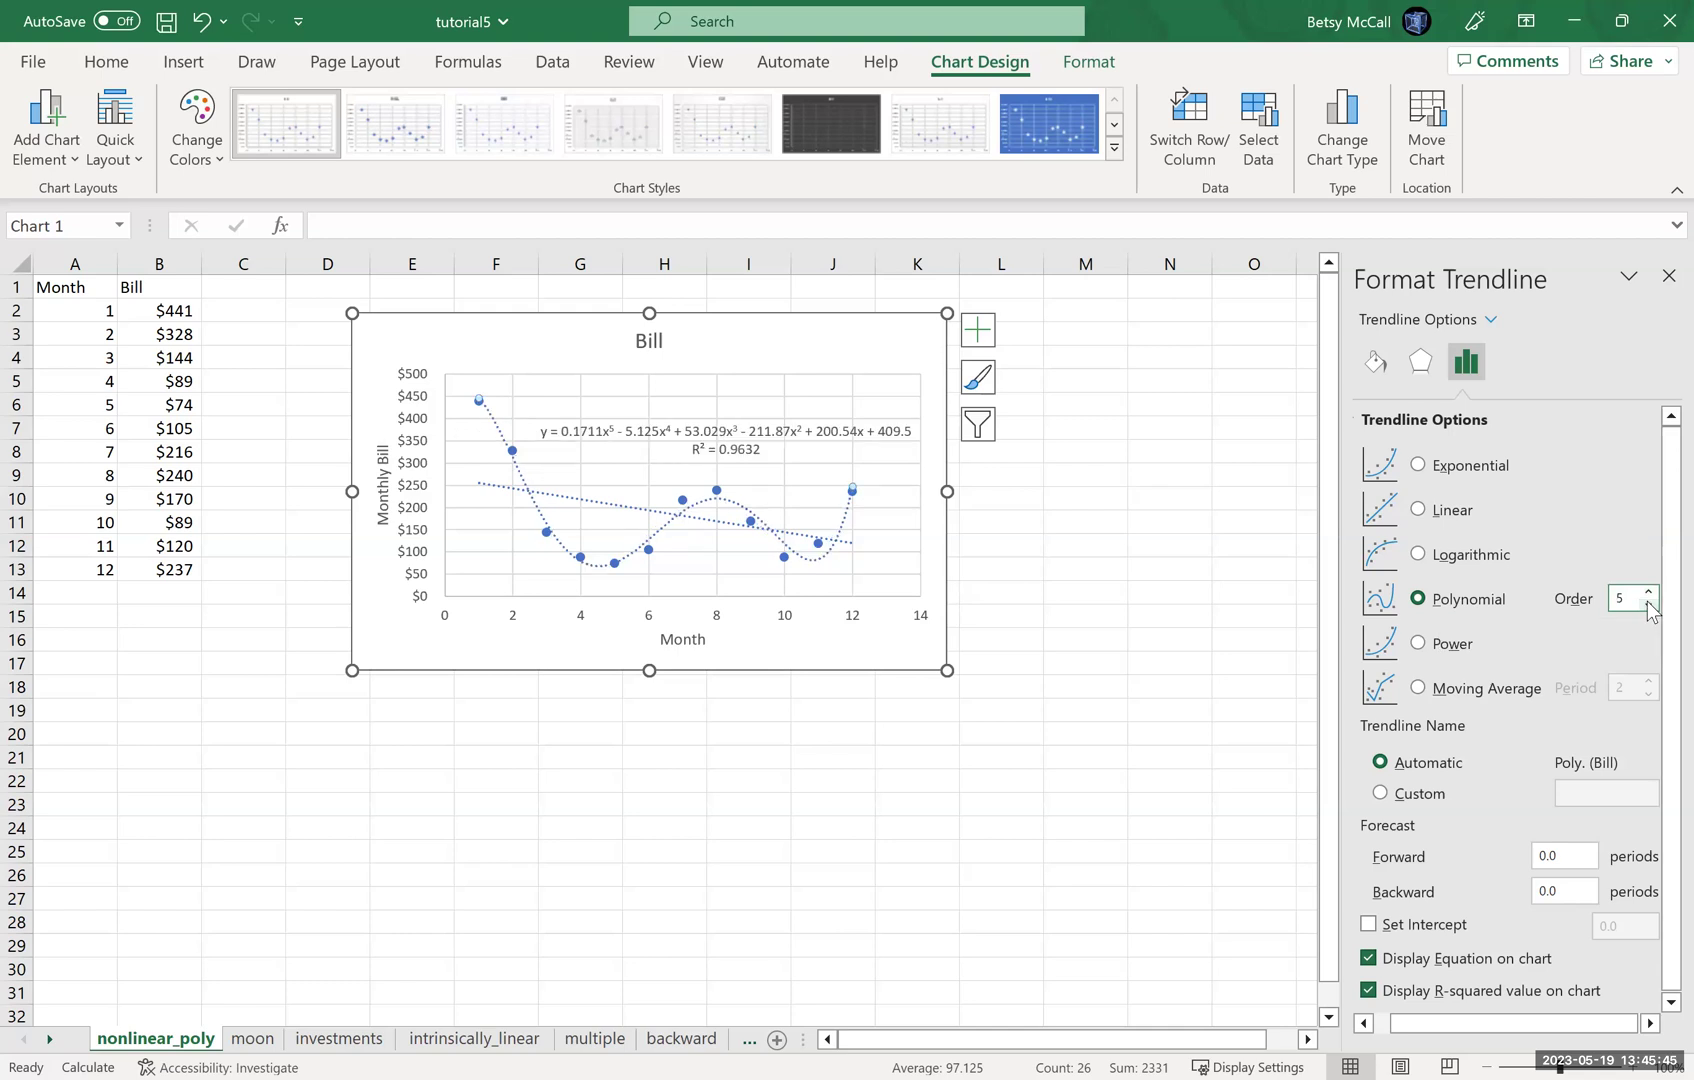